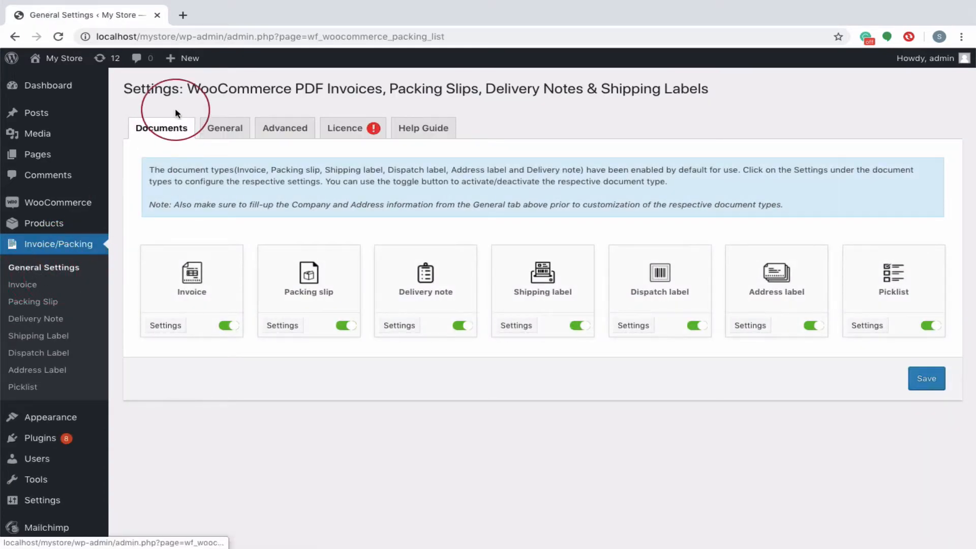
pyautogui.moveTo(179, 90); pyautogui.dragTo(121, 95)
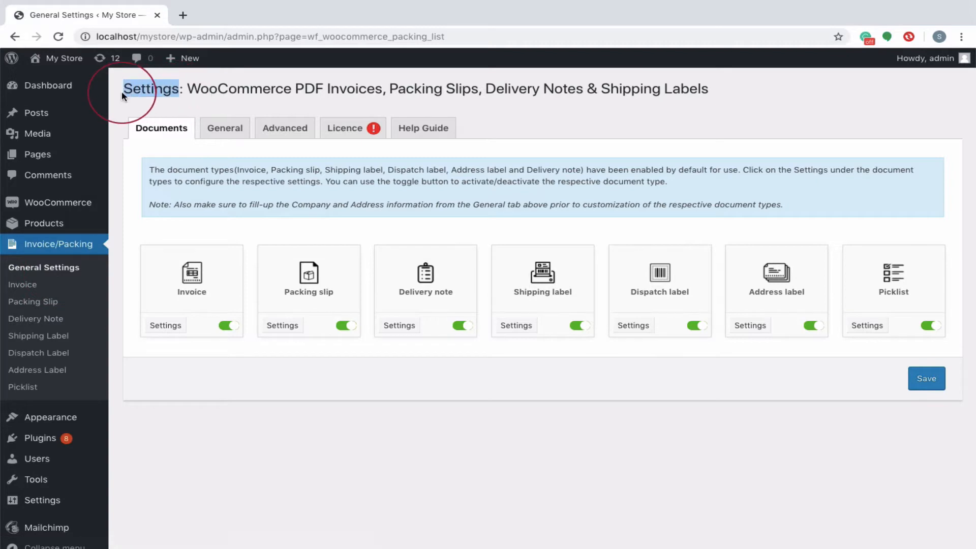
pyautogui.click(353, 328)
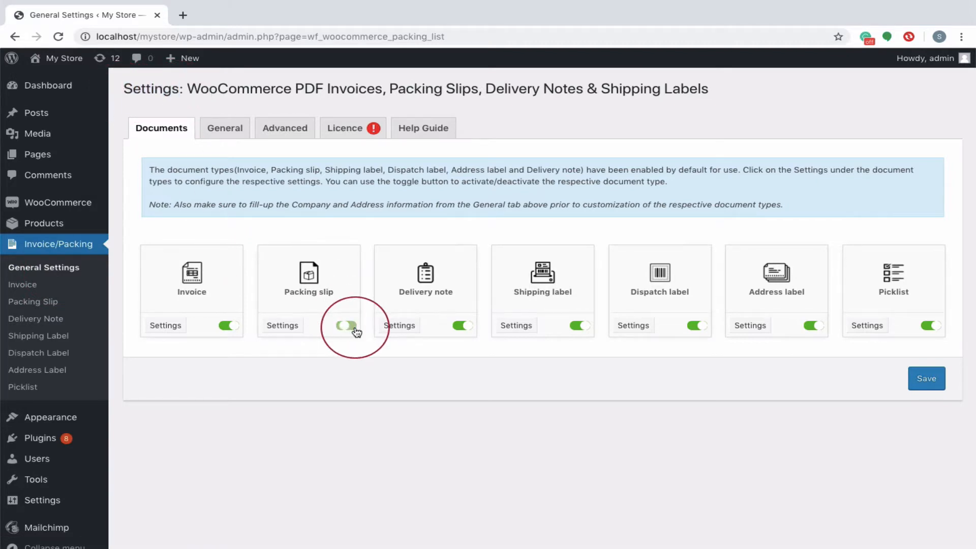
pyautogui.click(356, 329)
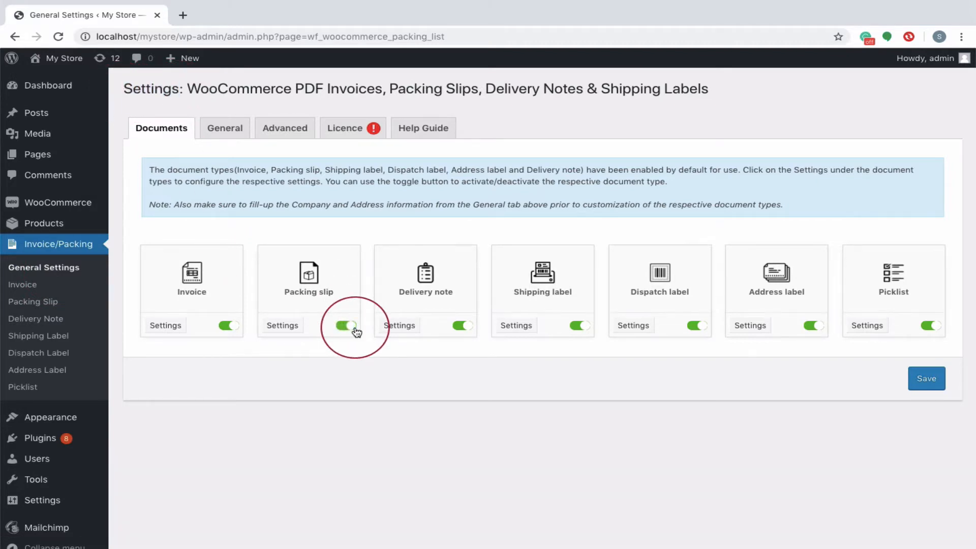
pyautogui.click(232, 330)
pyautogui.click(230, 328)
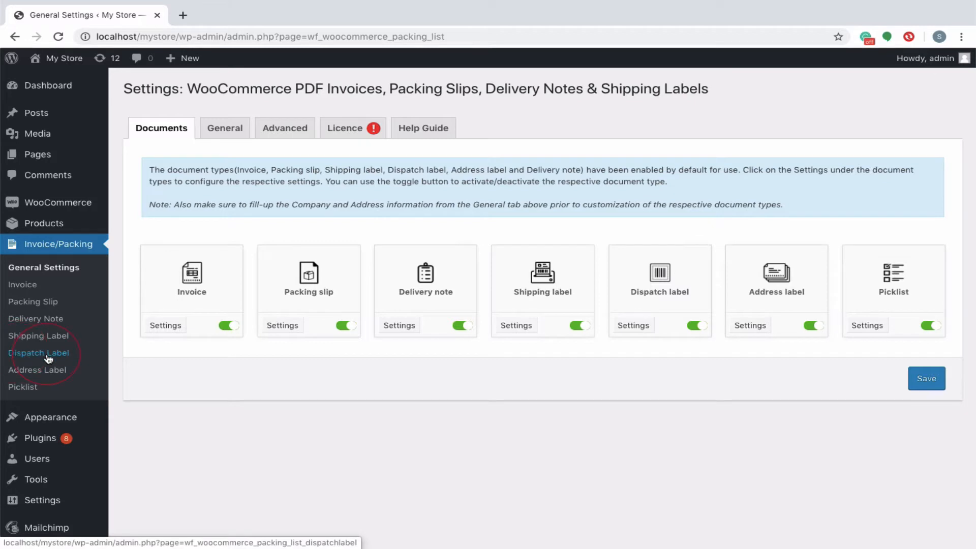
# Step: Disable the Dispatch label document type and save the document settings
pyautogui.click(701, 328)
pyautogui.click(932, 389)
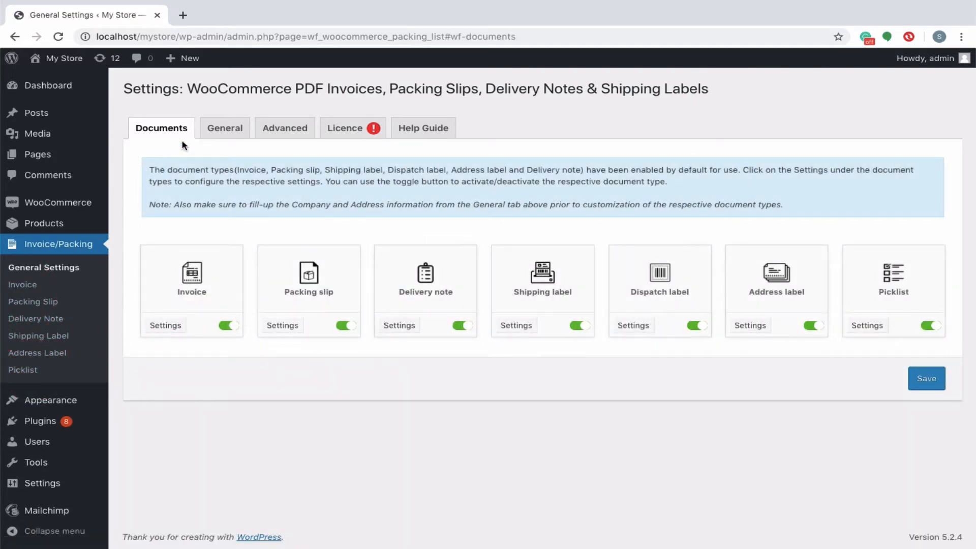
# Step: Fill in the sender address details in the general settings by loading them from WooCommerce
pyautogui.click(204, 129)
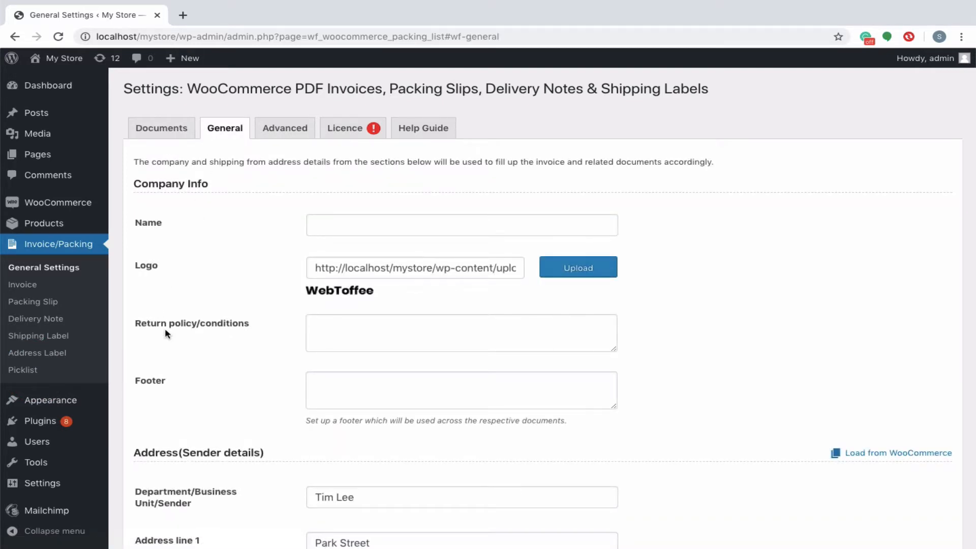
pyautogui.scroll(-5, 164, 328)
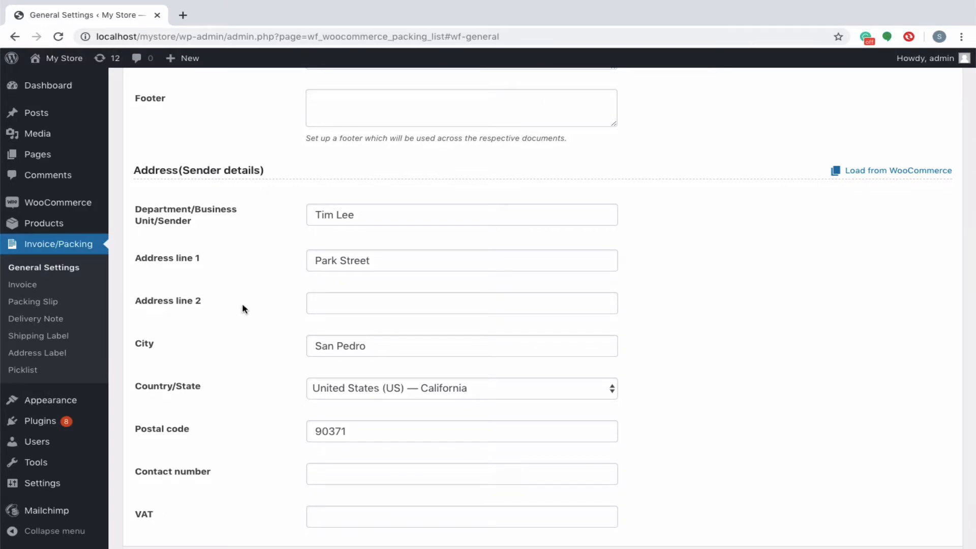
pyautogui.click(889, 173)
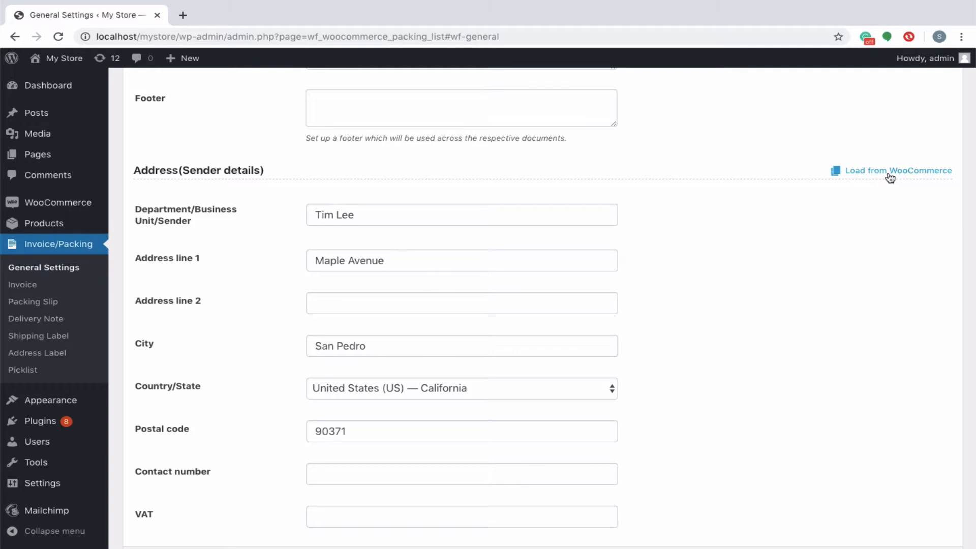
# Step: Set the company logo to WebToffee-Logo.png from the media library
pyautogui.scroll(5, 890, 177)
pyautogui.click(582, 265)
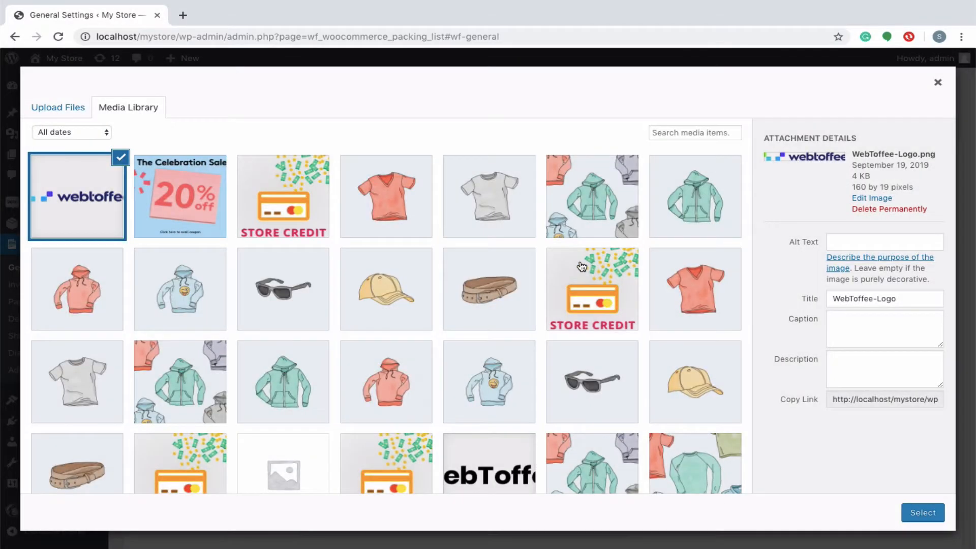
pyautogui.click(82, 214)
pyautogui.click(81, 214)
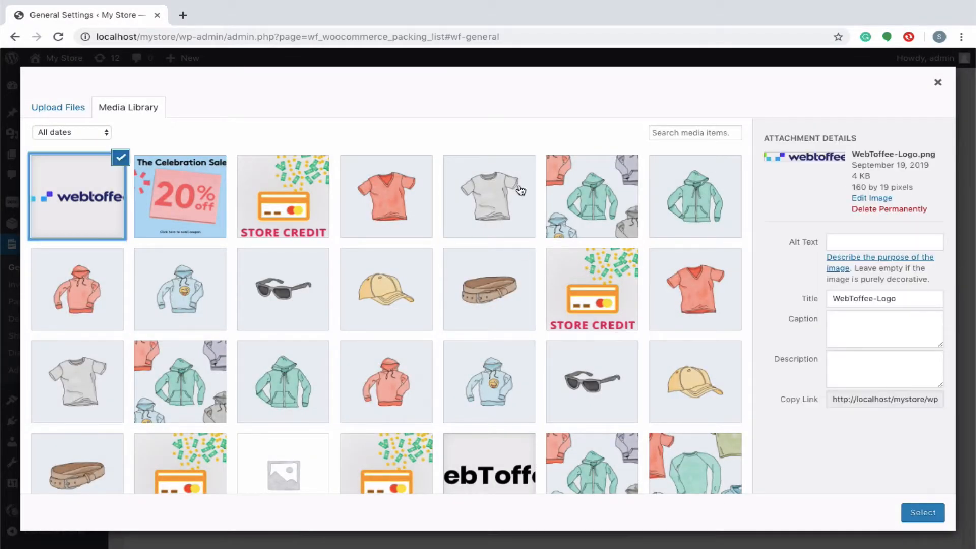
pyautogui.moveTo(853, 187); pyautogui.dragTo(882, 187)
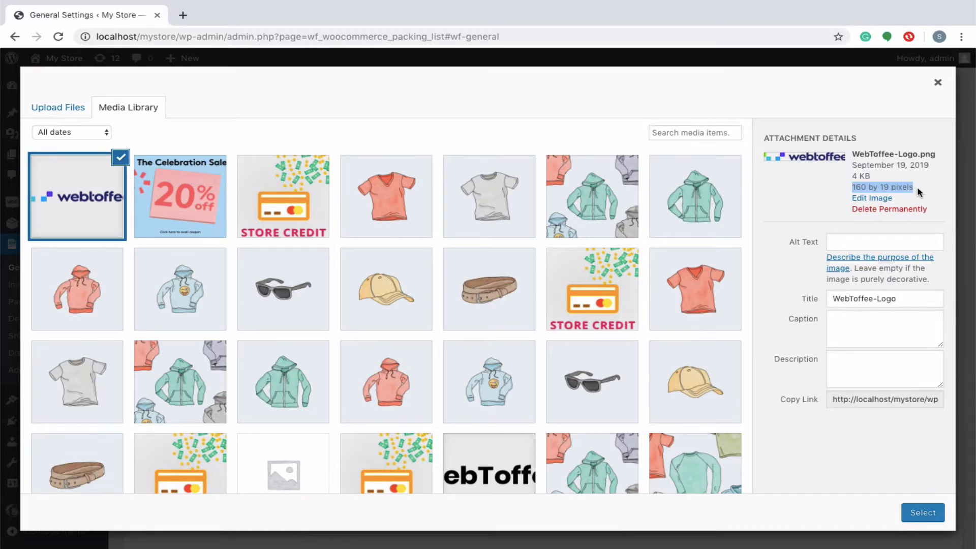
pyautogui.click(914, 516)
# Step: Review the plugin's advanced settings, and the help links and filters in its help guide
pyautogui.click(283, 130)
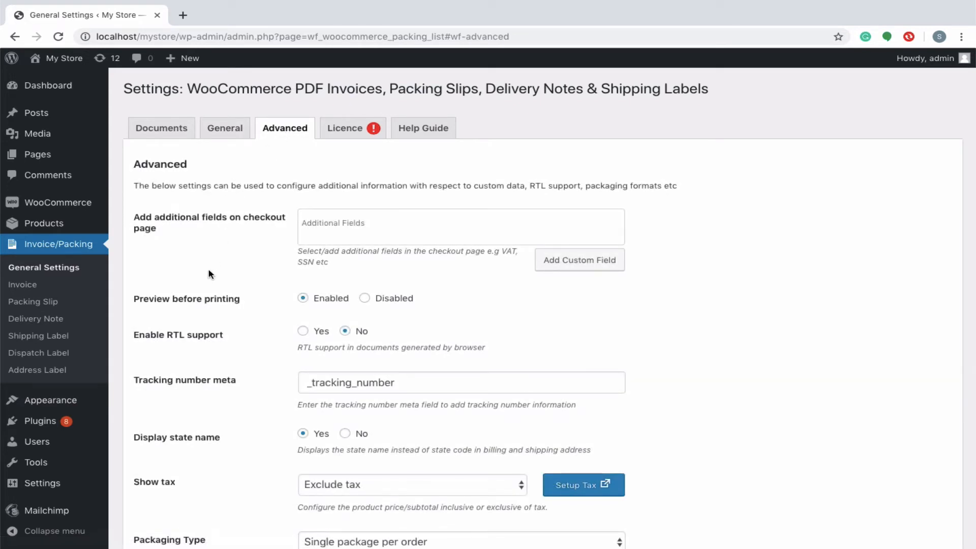
pyautogui.scroll(-3, 191, 346)
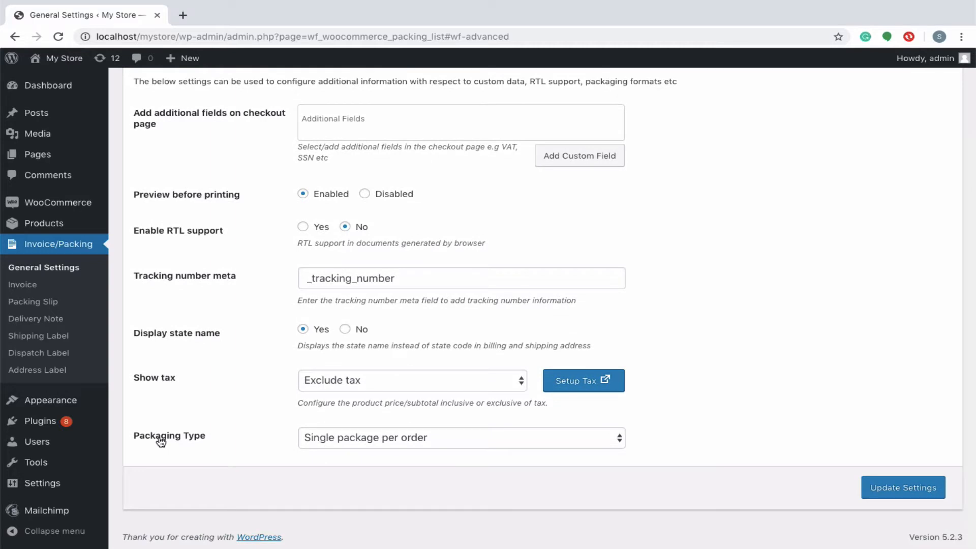
pyautogui.scroll(3, 161, 441)
pyautogui.click(408, 130)
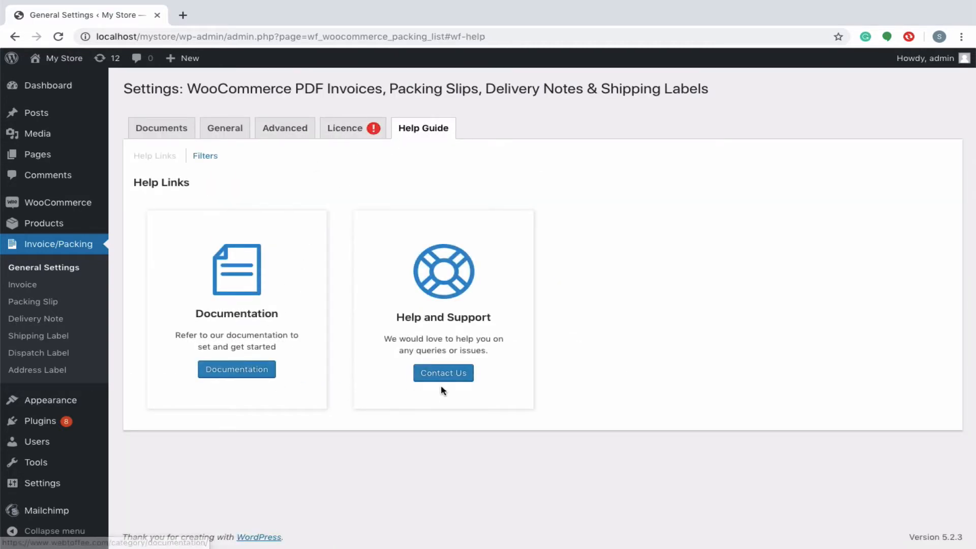
pyautogui.click(209, 158)
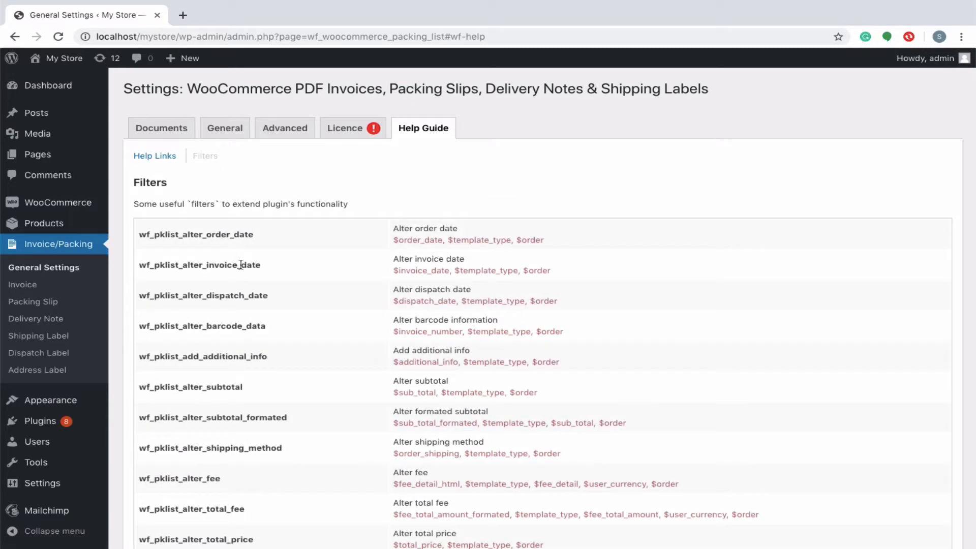
pyautogui.scroll(-8, 241, 264)
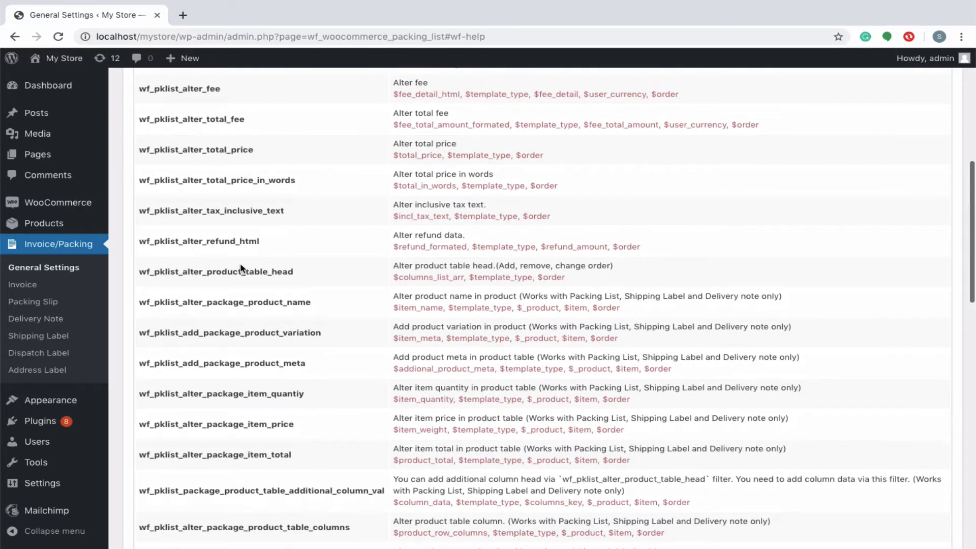
pyautogui.scroll(10, 241, 268)
# Step: Open the Packing slip document's settings and add VAT to its order meta fields
pyautogui.click(168, 133)
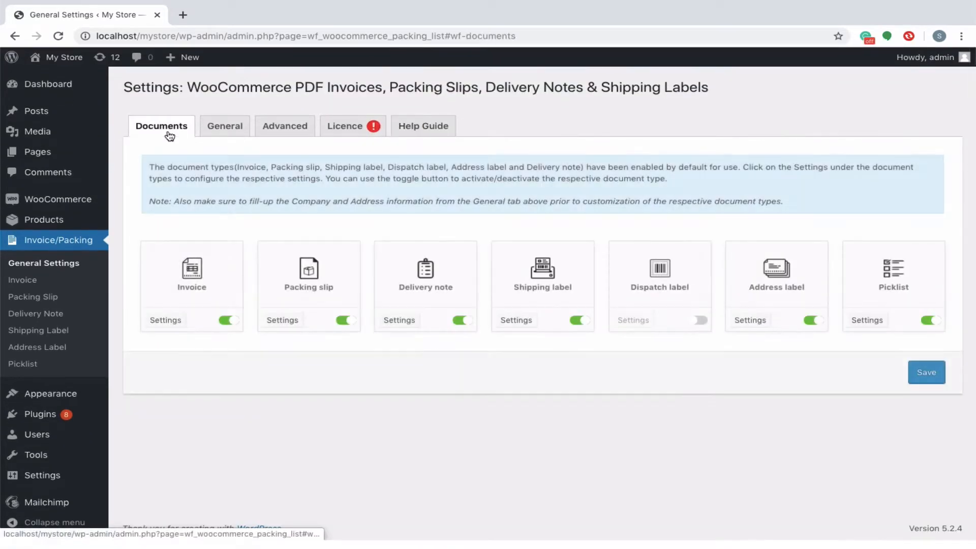
pyautogui.click(283, 320)
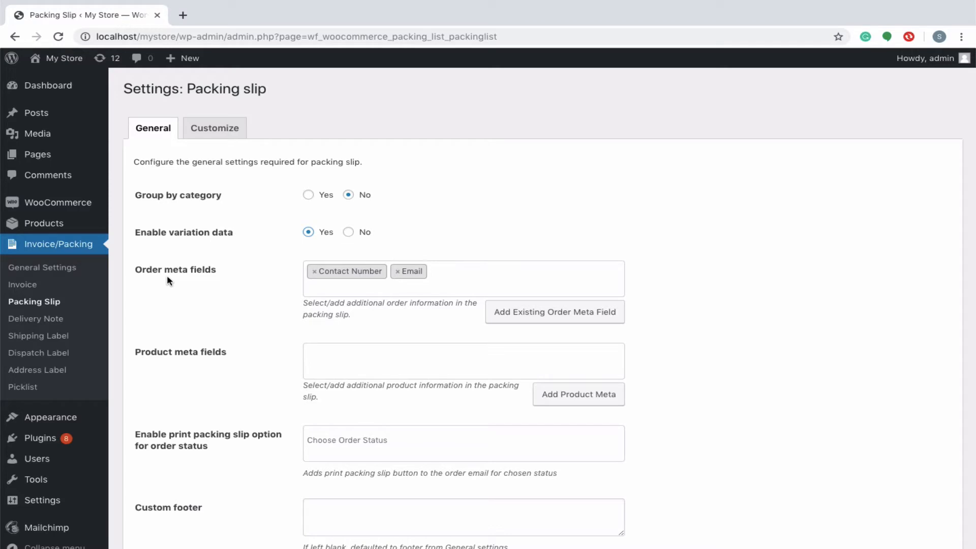
pyautogui.click(453, 280)
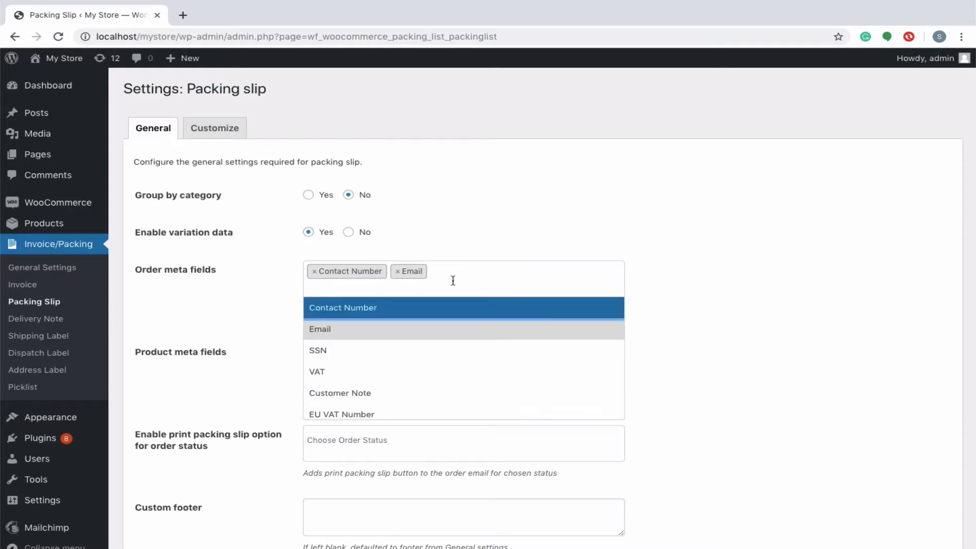
pyautogui.click(426, 378)
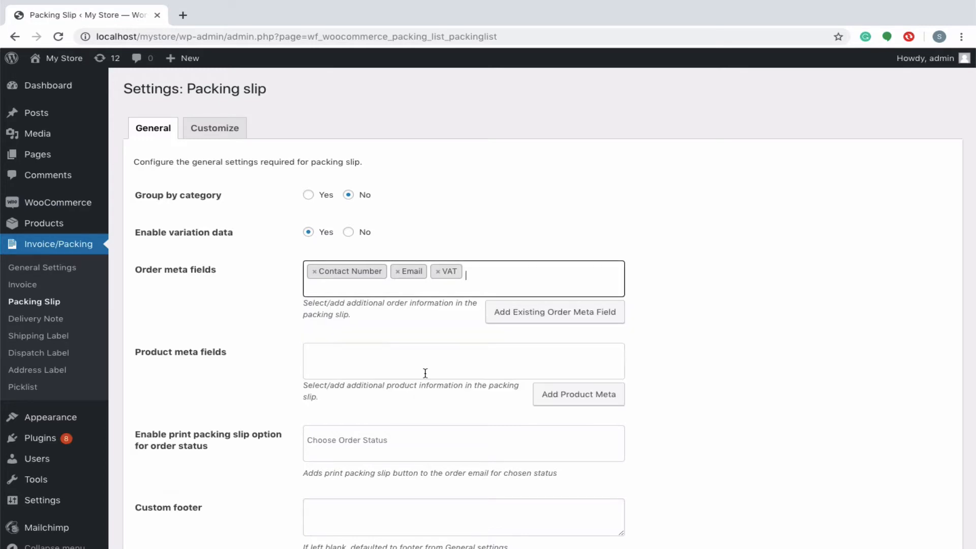
# Step: Add an existing order meta field named Invoice Number with the meta key wf_invoice_number
pyautogui.click(521, 319)
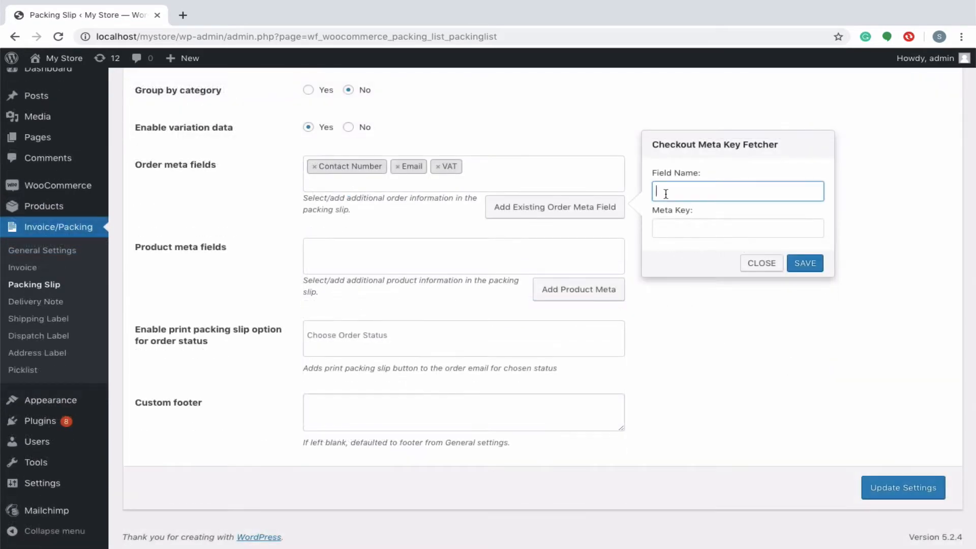
pyautogui.write('Invoice Number')
pyautogui.click(666, 221)
pyautogui.write('wf_invoice_number')
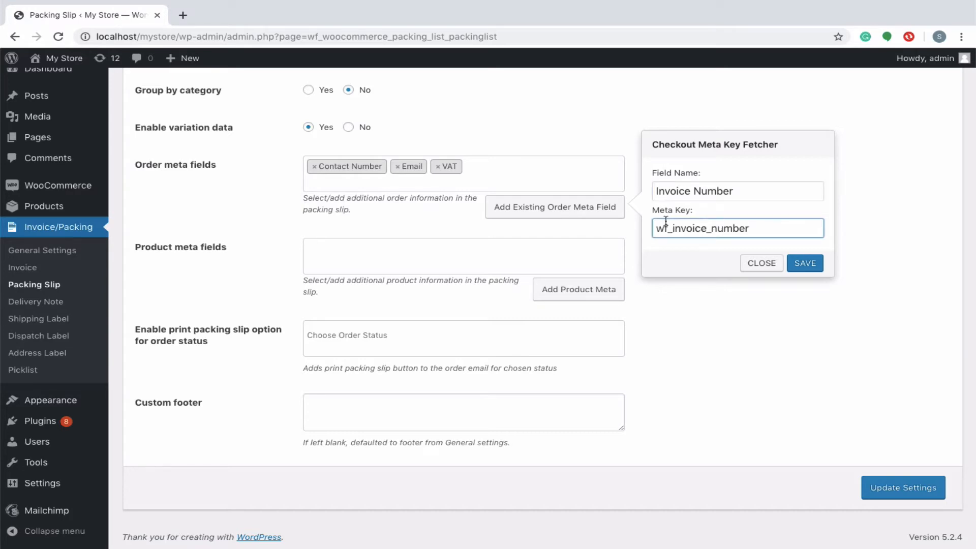
pyautogui.click(804, 264)
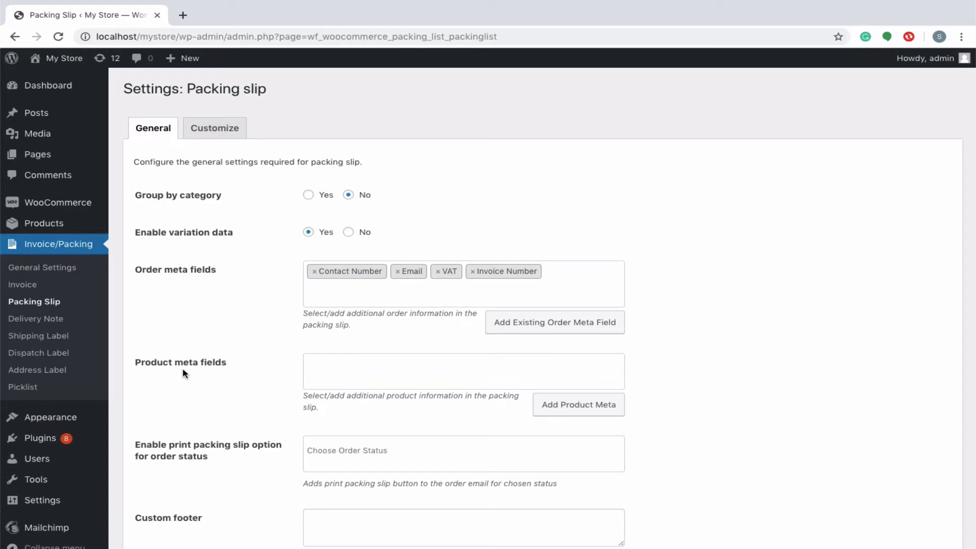
# Step: Open the form for adding a product meta field and look at its field name and meta key entries
pyautogui.click(582, 412)
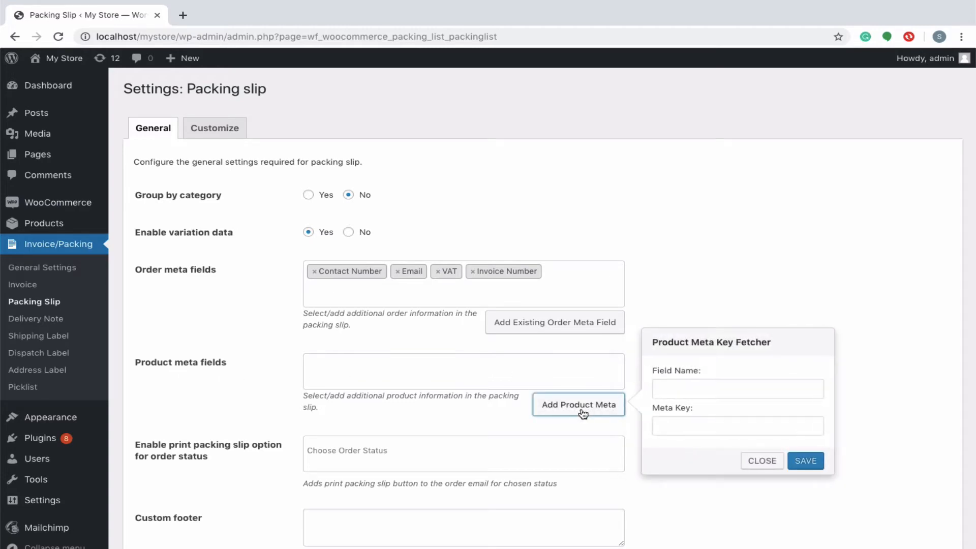
pyautogui.click(710, 390)
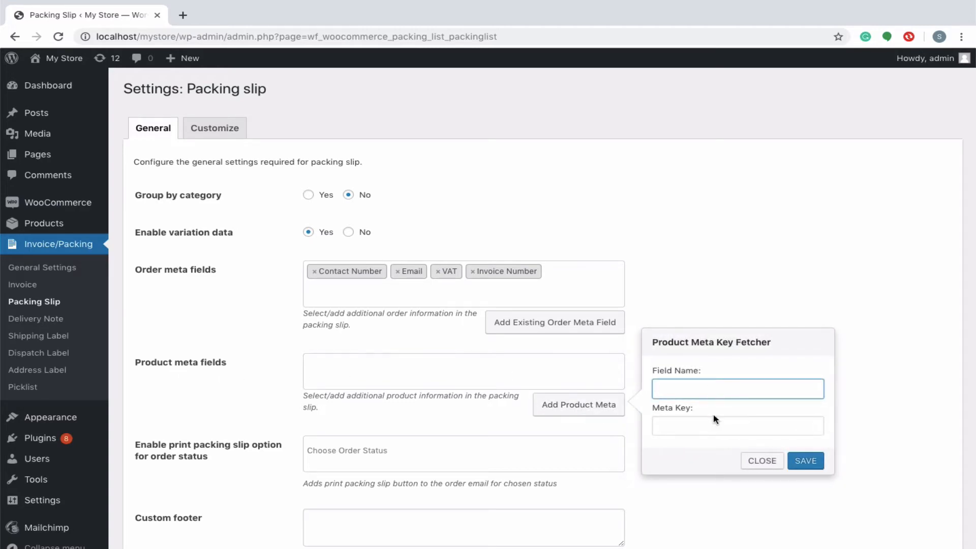
pyautogui.click(715, 427)
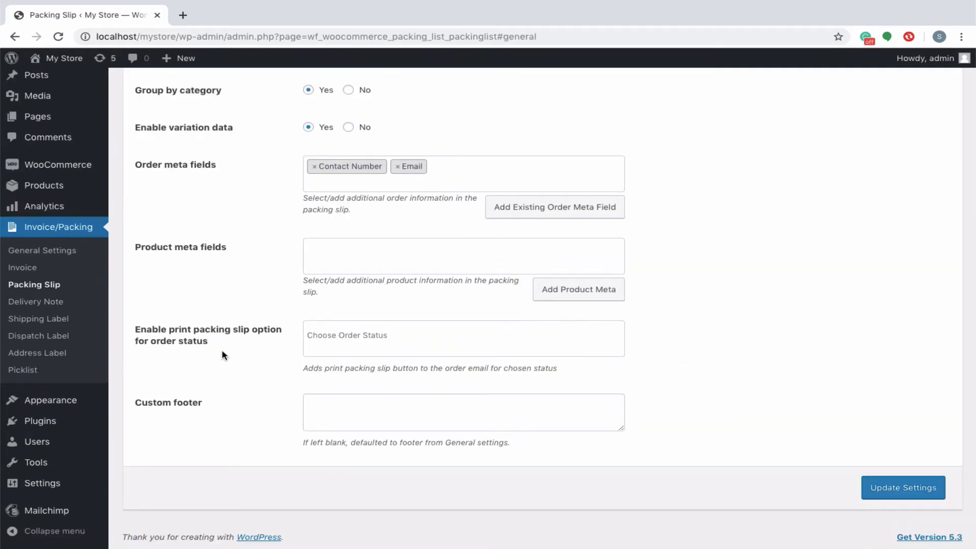
# Step: Enable the print packing slip option for the Completed order status and update the packing slip settings
pyautogui.click(345, 344)
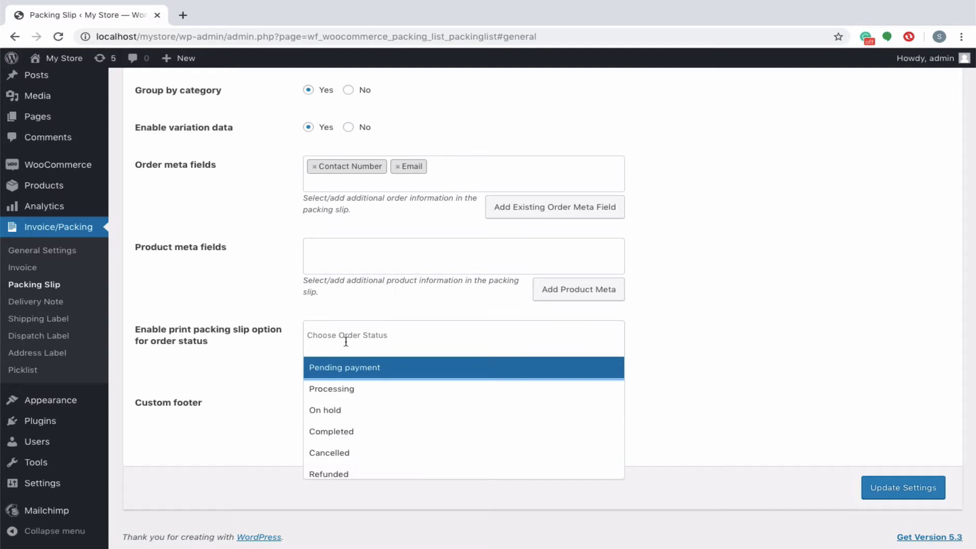
pyautogui.click(341, 430)
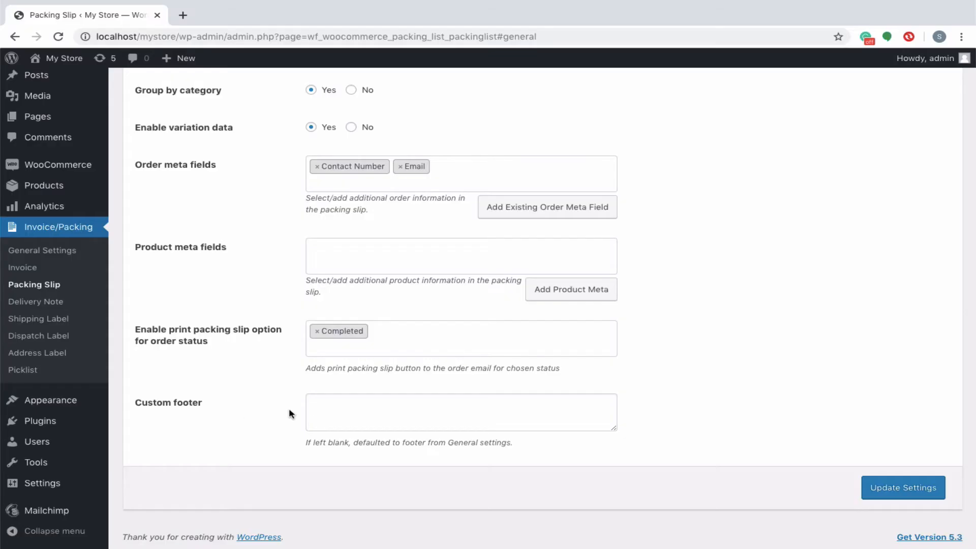
pyautogui.click(323, 406)
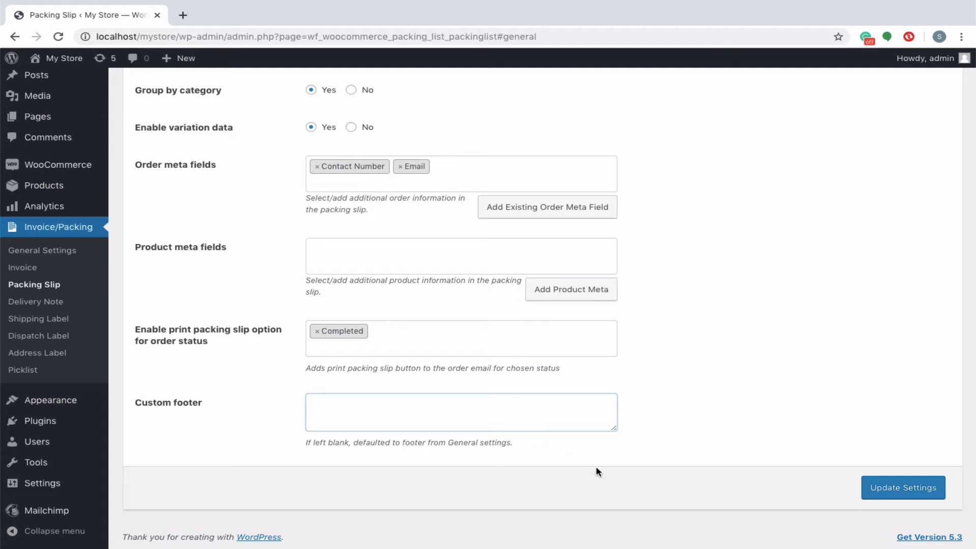
pyautogui.click(893, 495)
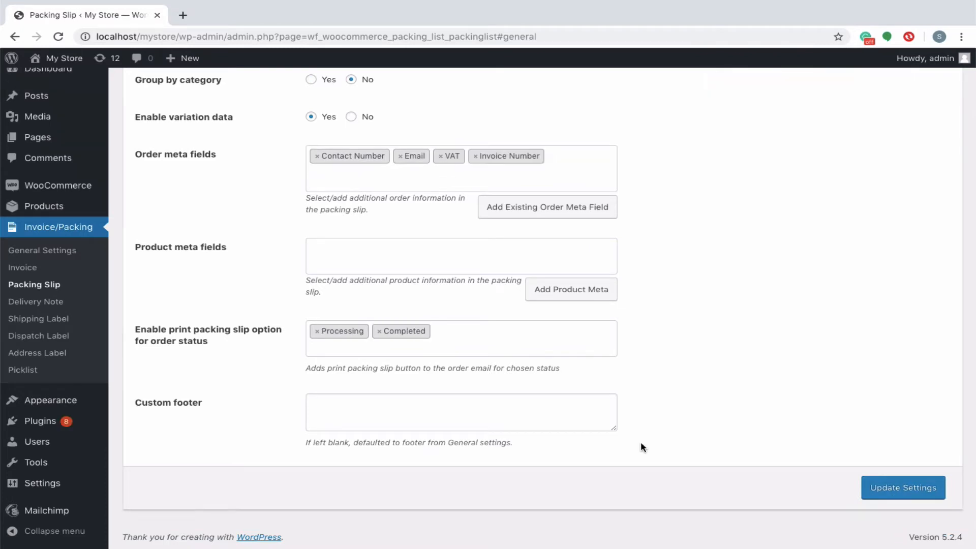
# Step: Change the packing slip template to the Regal layout in its customization settings
pyautogui.scroll(3, 639, 447)
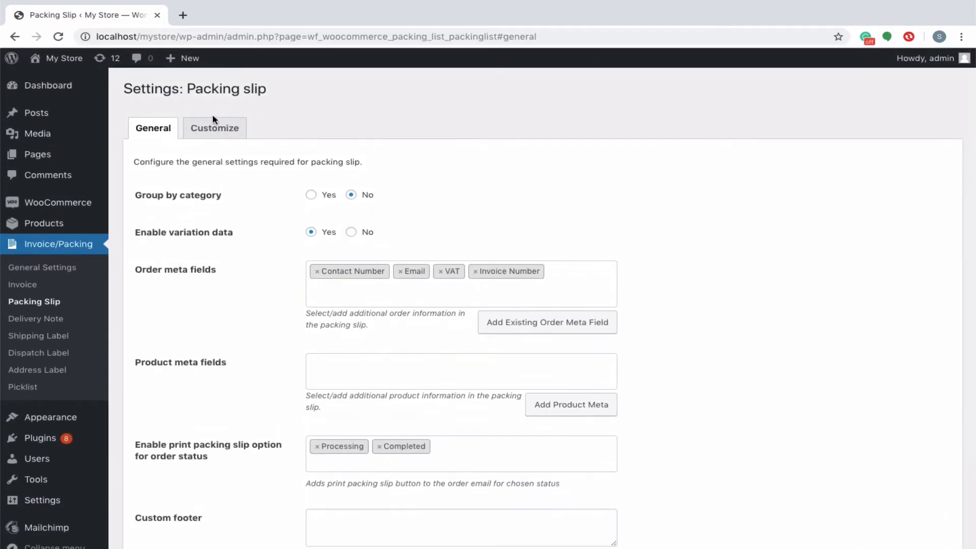
pyautogui.click(214, 128)
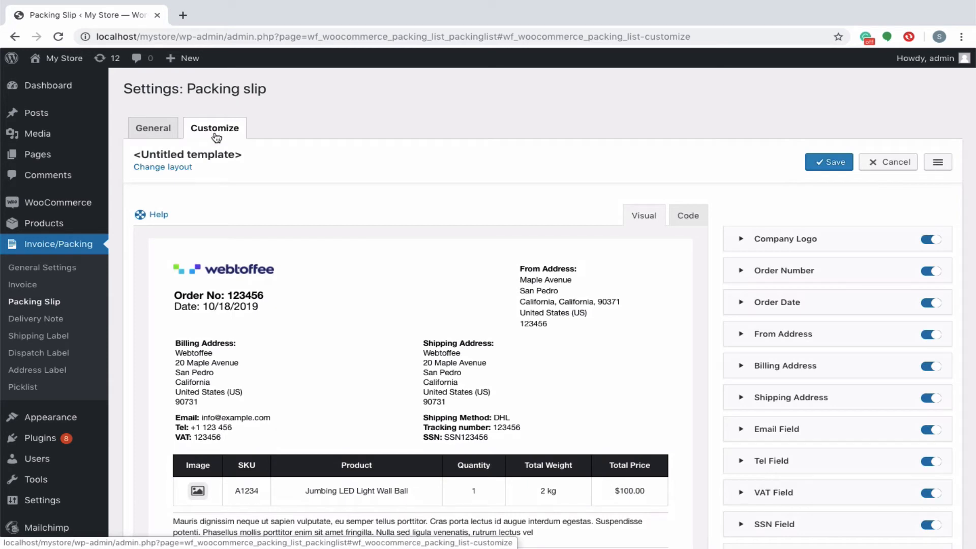
pyautogui.click(178, 169)
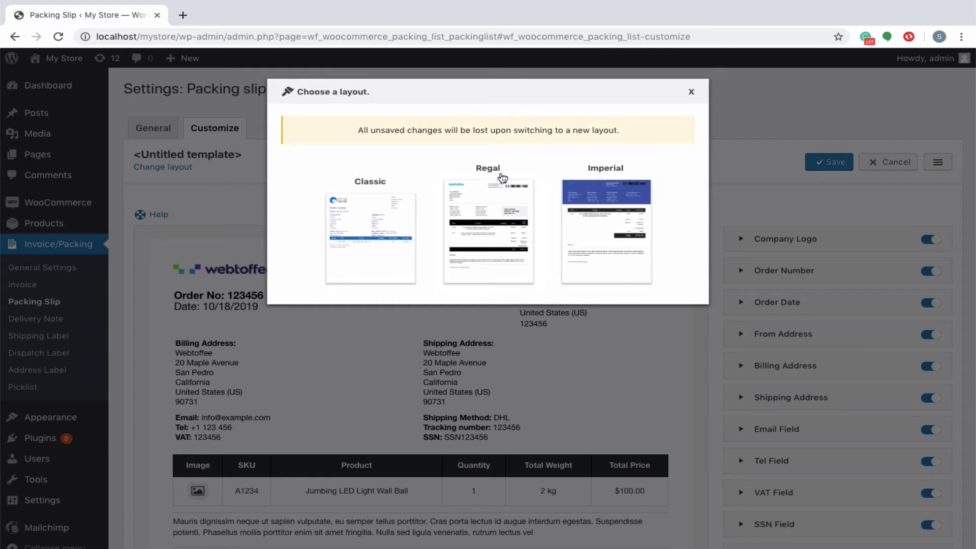
pyautogui.click(486, 228)
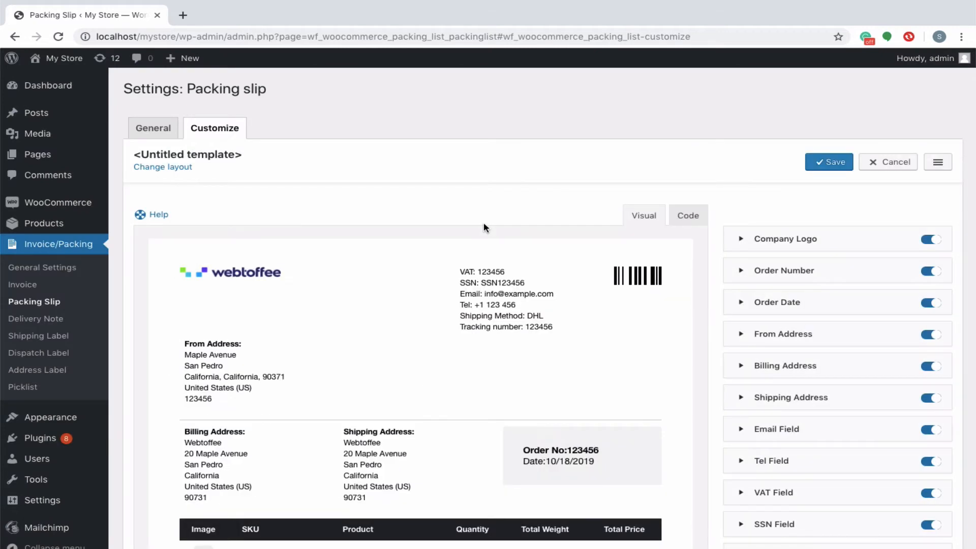
pyautogui.scroll(-2, 343, 333)
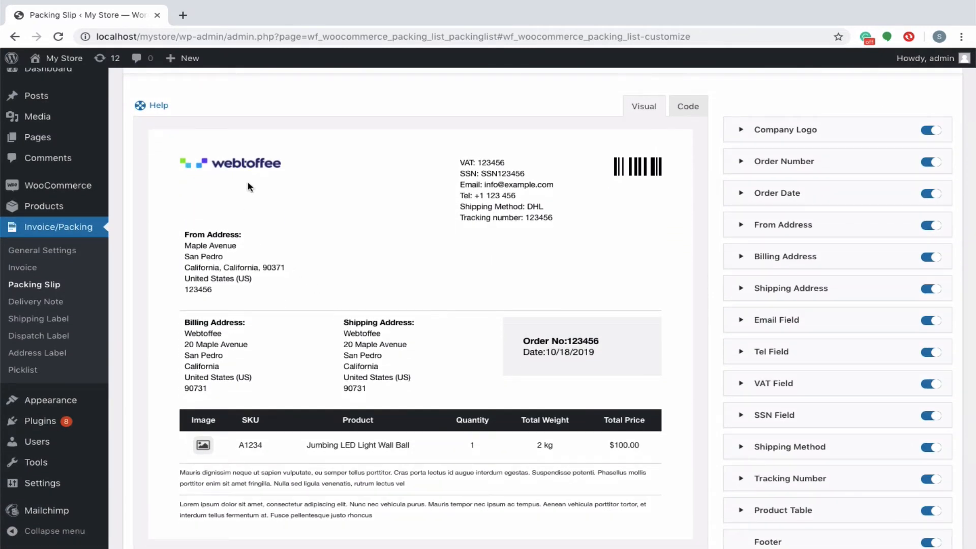
# Step: Switch the Company Logo, Order Number and Billing Address elements of the packing slip off and back on
pyautogui.scroll(-1, 394, 379)
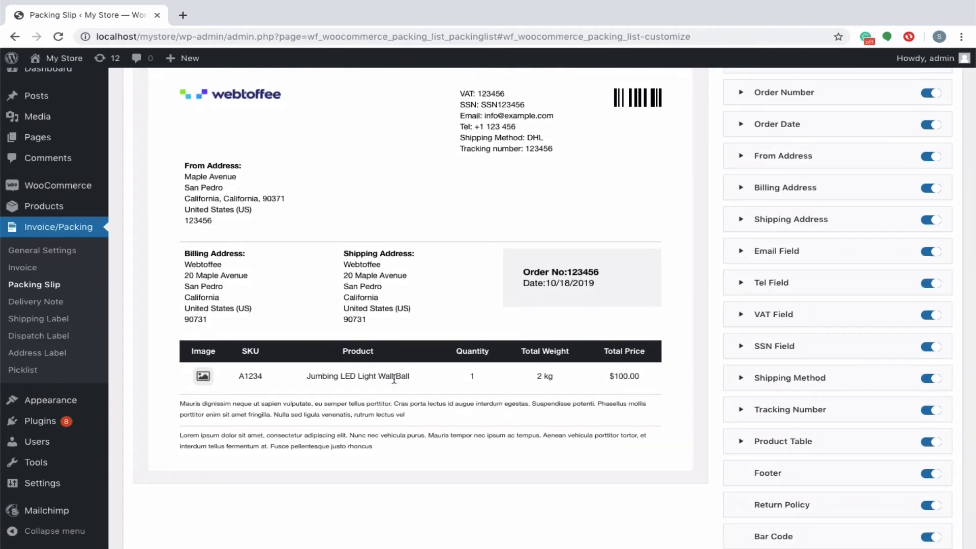
pyautogui.scroll(2, 394, 379)
pyautogui.click(933, 165)
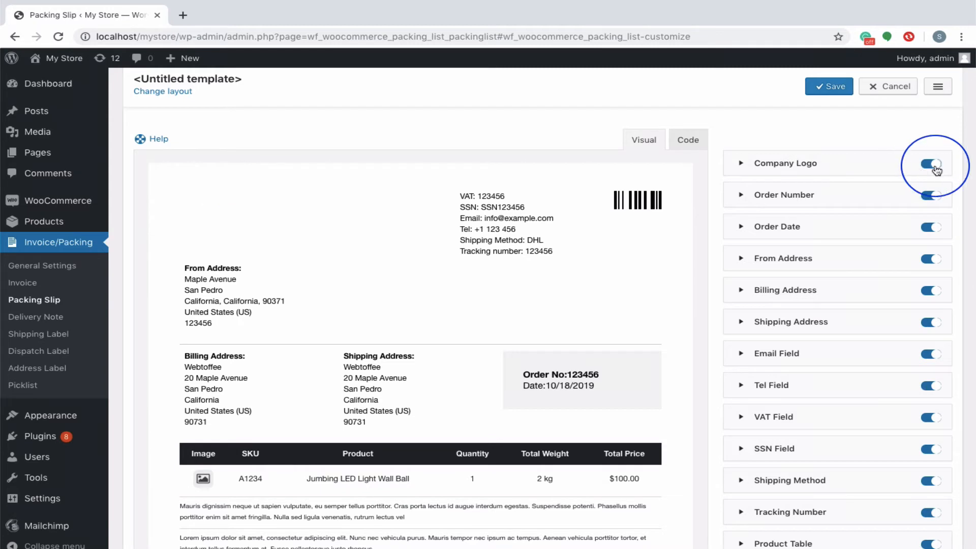
pyautogui.click(934, 167)
pyautogui.click(939, 199)
pyautogui.click(941, 200)
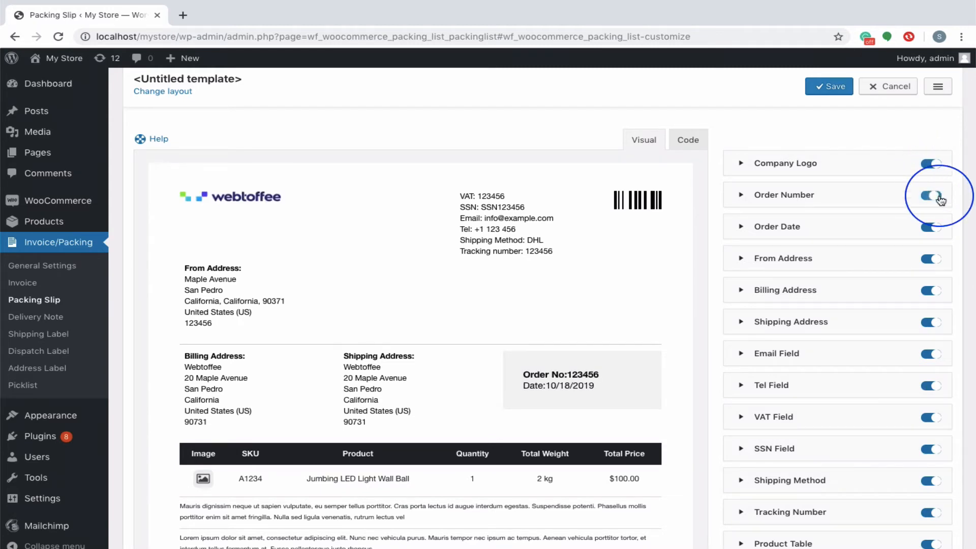
pyautogui.click(932, 292)
pyautogui.click(932, 296)
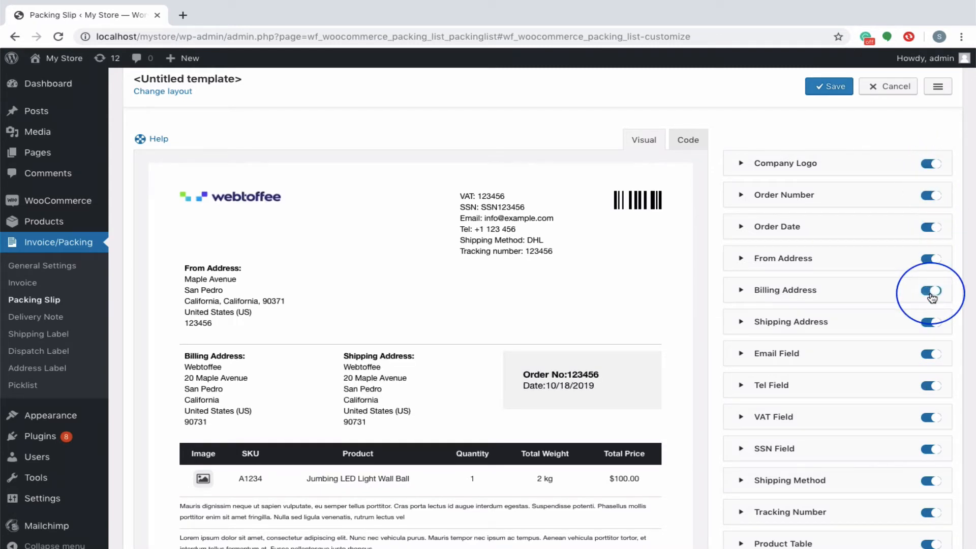
pyautogui.scroll(-3, 889, 447)
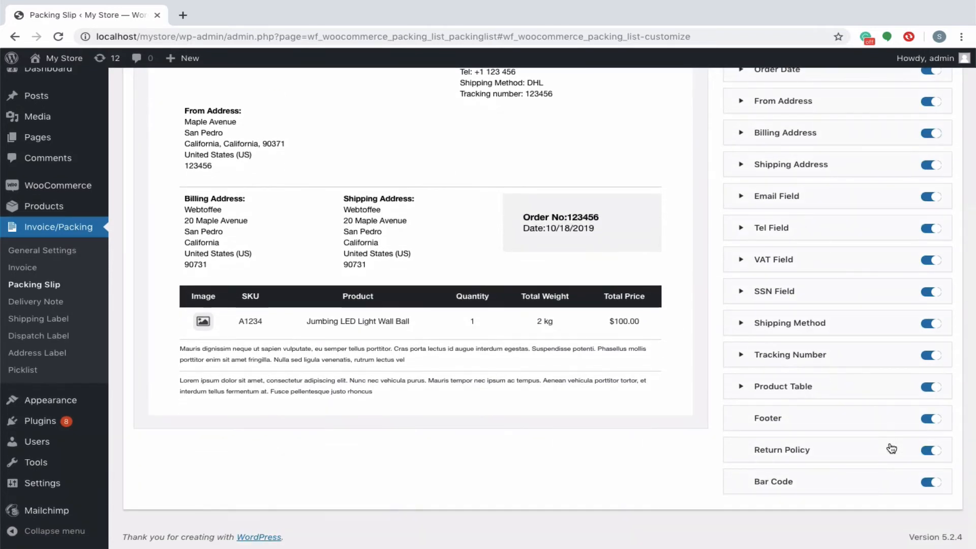
pyautogui.scroll(2, 654, 316)
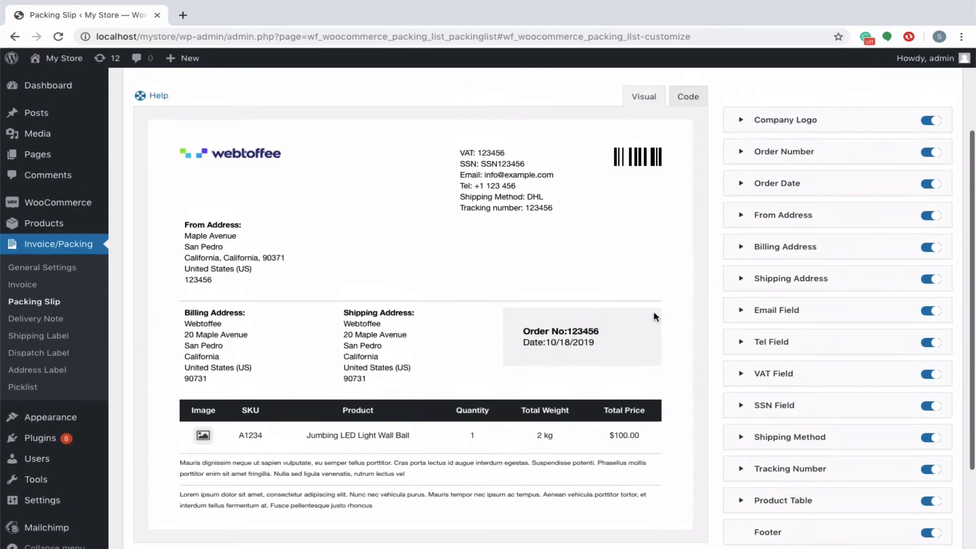
# Step: Open the Order Number element's properties and change its text to Order Number
pyautogui.click(740, 152)
pyautogui.click(747, 243)
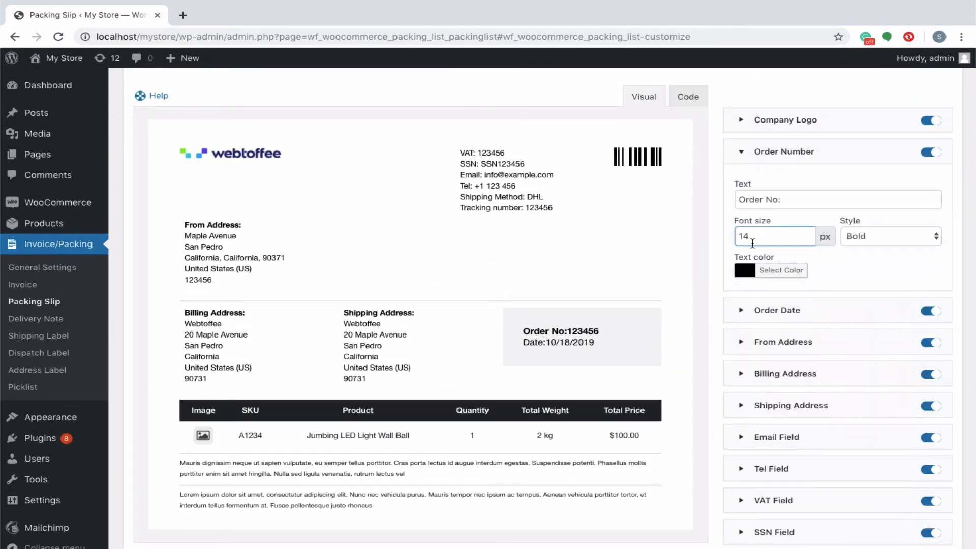
pyautogui.click(862, 237)
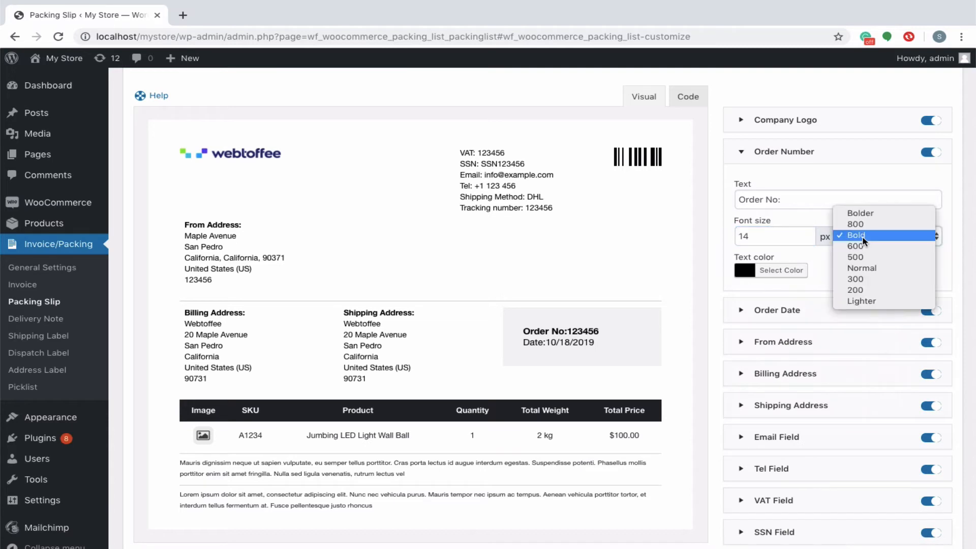
pyautogui.click(743, 269)
pyautogui.click(744, 271)
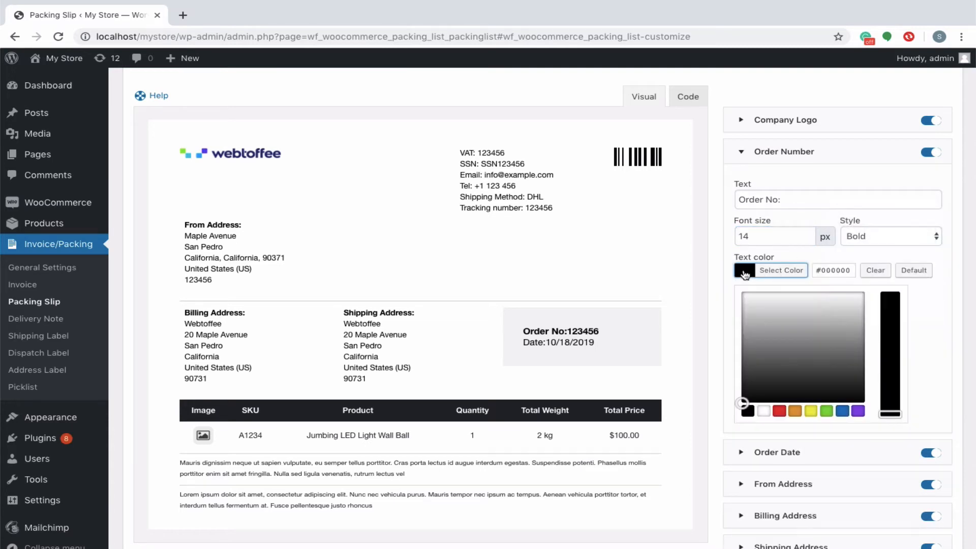
pyautogui.scroll(-1, 630, 300)
pyautogui.moveTo(600, 317); pyautogui.dragTo(522, 315)
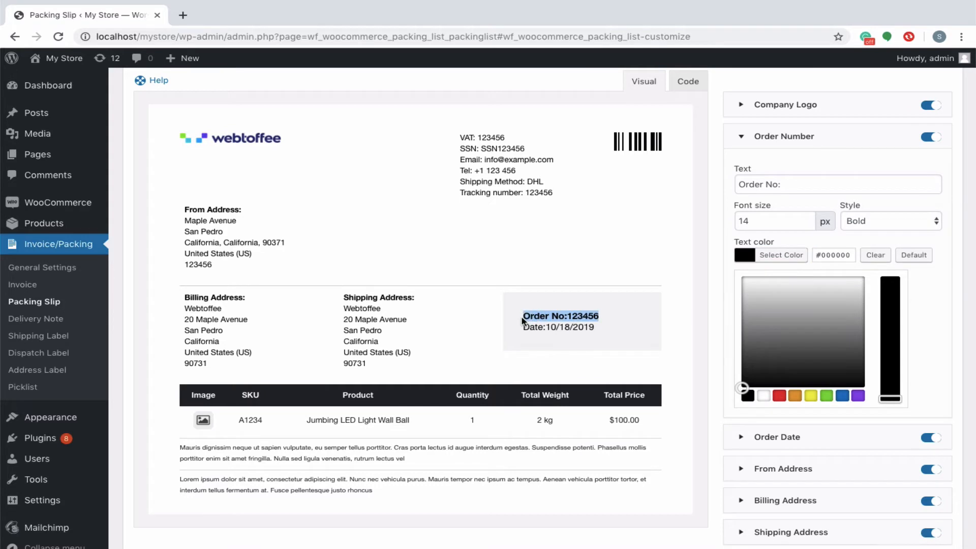
pyautogui.click(779, 184)
pyautogui.press('BackSpace')
pyautogui.press('BackSpace')
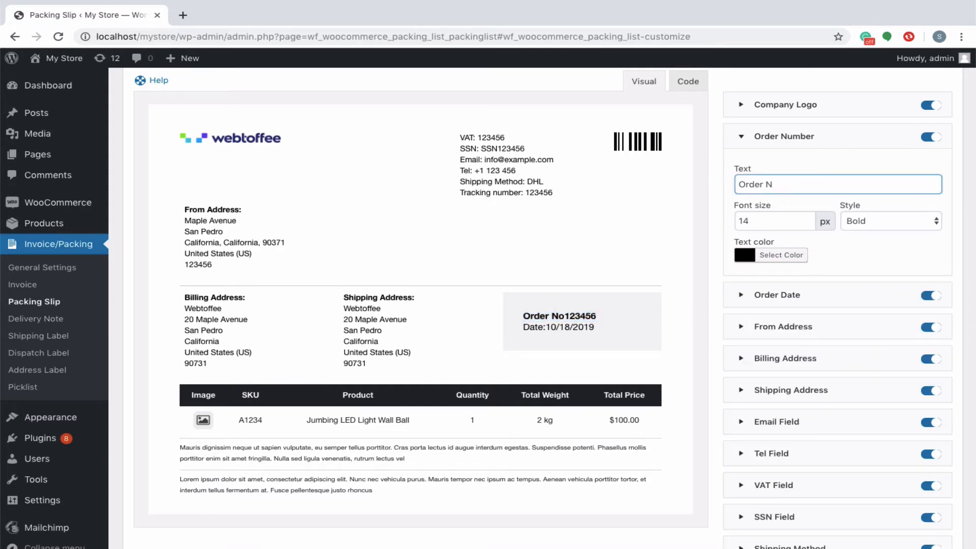
pyautogui.write('umber')
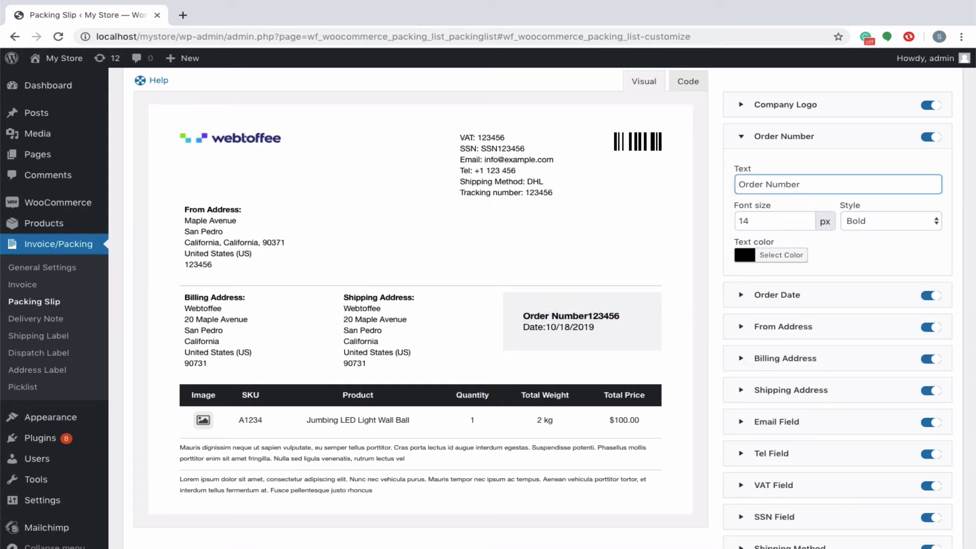
# Step: Format the Order Number element with a 16 px font size, Bolder style and red text color #dd3333
pyautogui.click(751, 218)
pyautogui.press('BackSpace')
pyautogui.write('6')
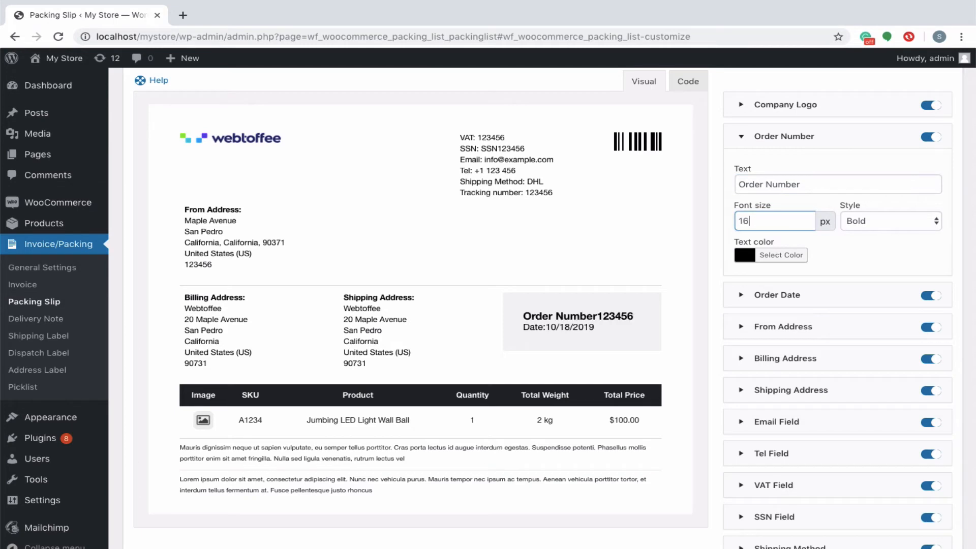
pyautogui.click(849, 221)
pyautogui.click(857, 199)
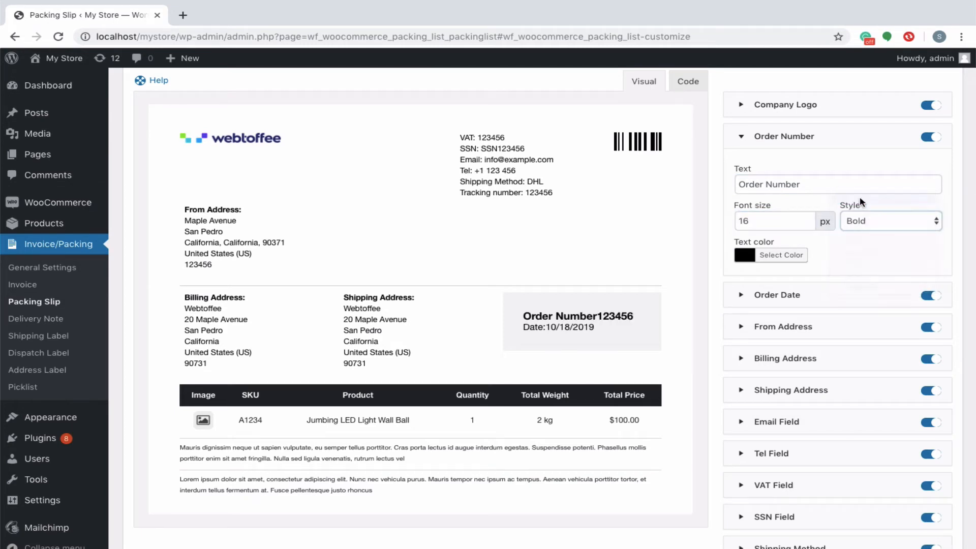
pyautogui.click(761, 256)
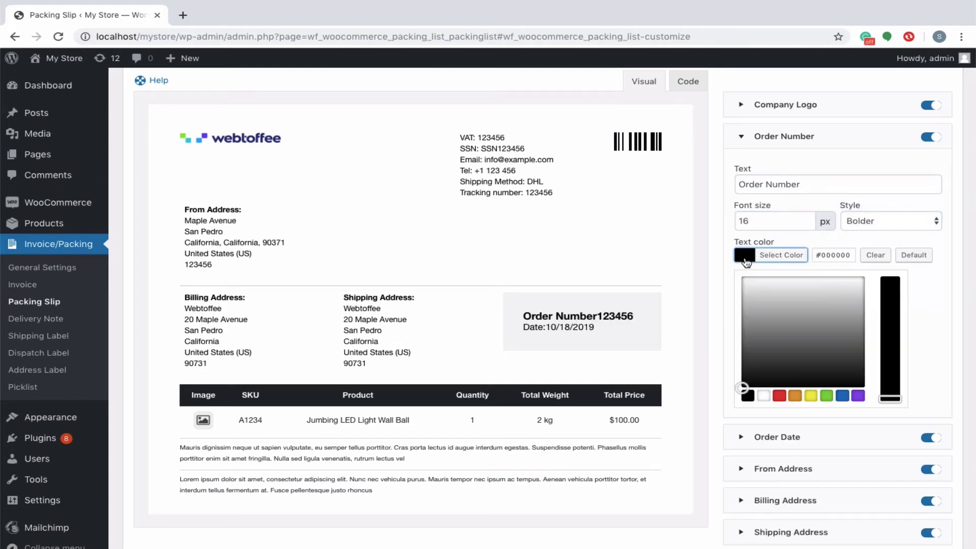
pyautogui.click(781, 395)
# Step: Try right text alignment for the Shipping Address element, and set it back to Left
pyautogui.moveTo(343, 321); pyautogui.dragTo(386, 393)
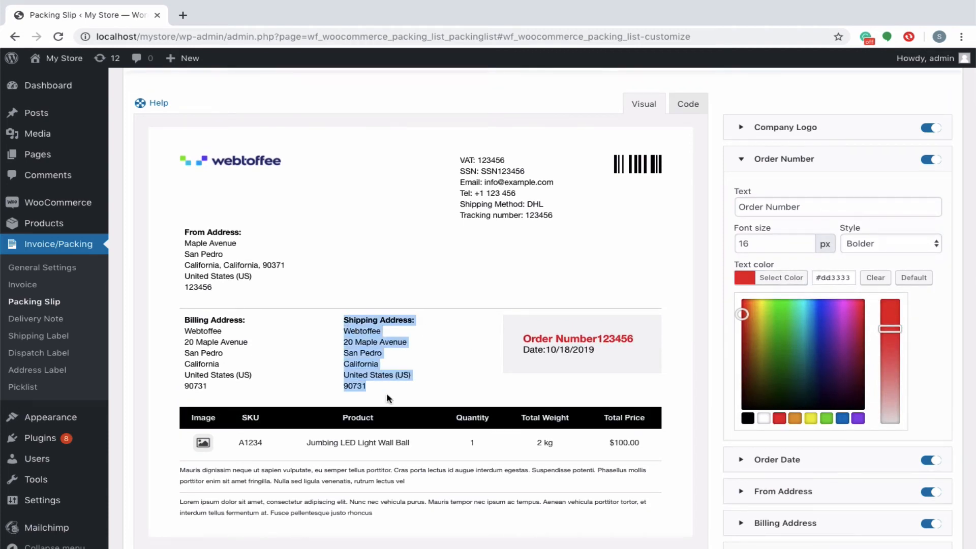
pyautogui.scroll(-5, 386, 392)
pyautogui.scroll(-1, 386, 394)
pyautogui.click(752, 164)
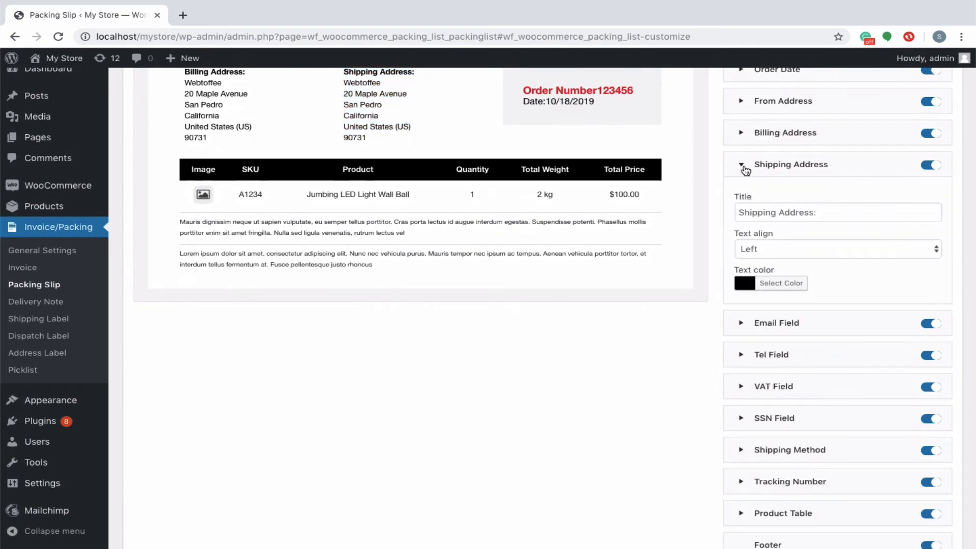
pyautogui.click(754, 248)
pyautogui.click(752, 259)
pyautogui.scroll(2, 754, 261)
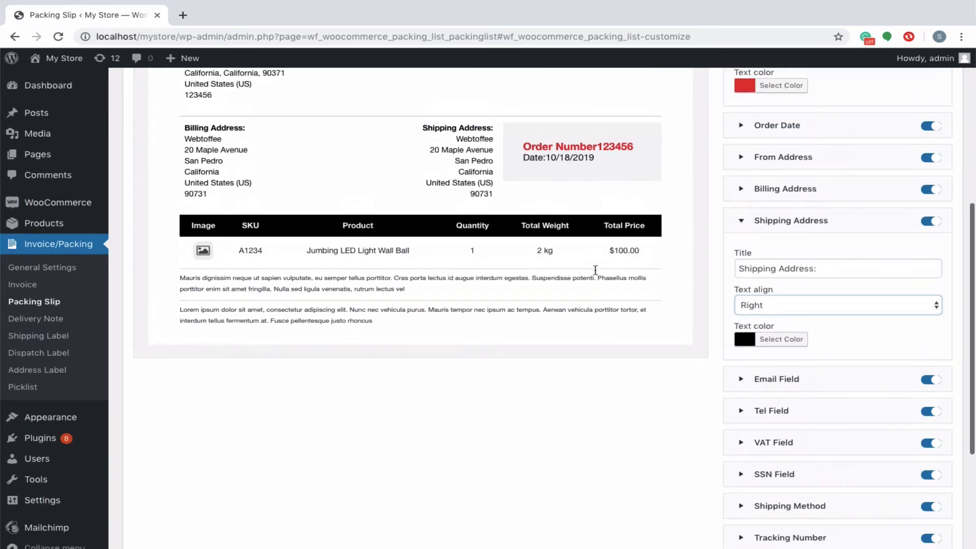
pyautogui.click(748, 306)
pyautogui.click(751, 296)
# Step: Set the Product Table's head background to blue #1e73be
pyautogui.scroll(-4, 760, 330)
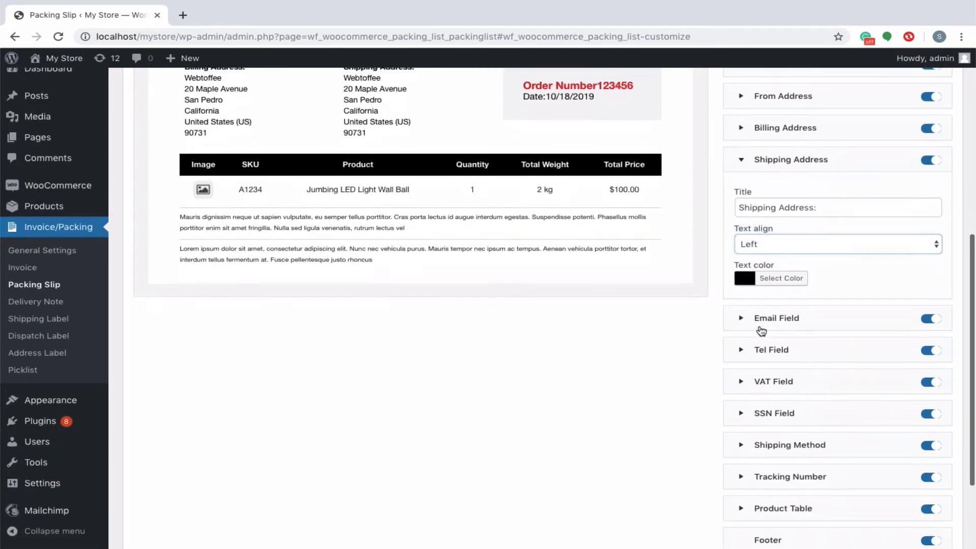
pyautogui.click(741, 392)
pyautogui.click(746, 437)
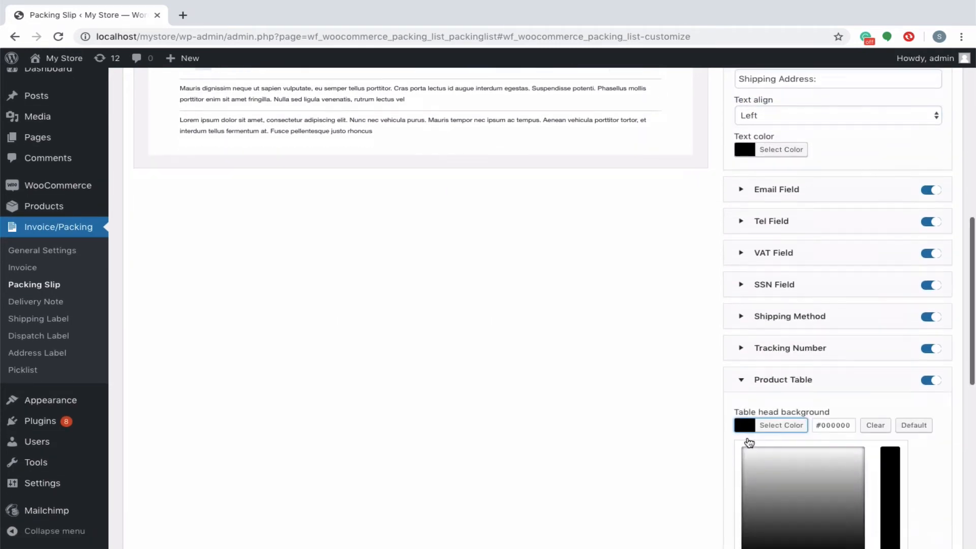
pyautogui.scroll(-5, 813, 356)
pyautogui.click(842, 308)
pyautogui.scroll(15, 685, 314)
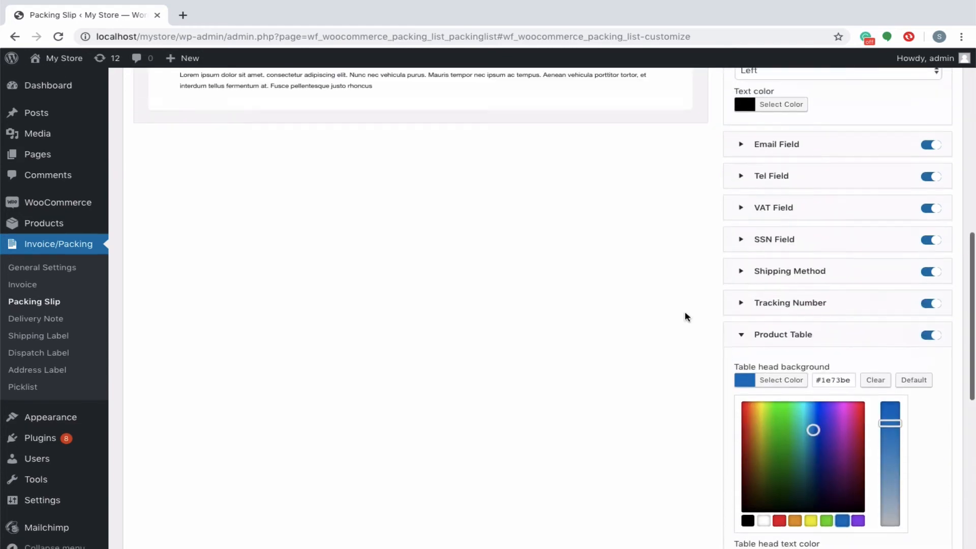
pyautogui.scroll(-2, 685, 314)
pyautogui.scroll(3, 684, 316)
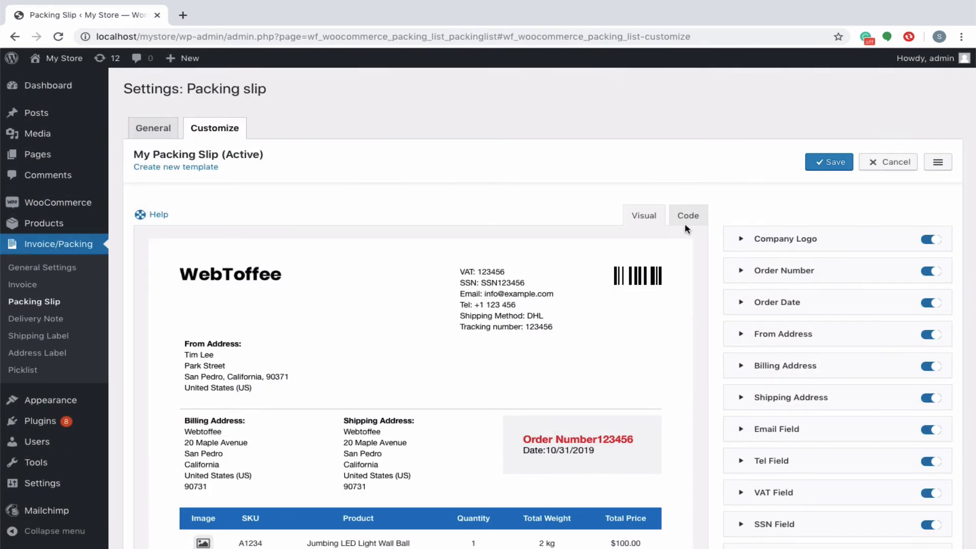
# Step: Add style="border:solid 1px #333" to the wfte_invoice-header div in the template code and show the visual preview
pyautogui.click(687, 219)
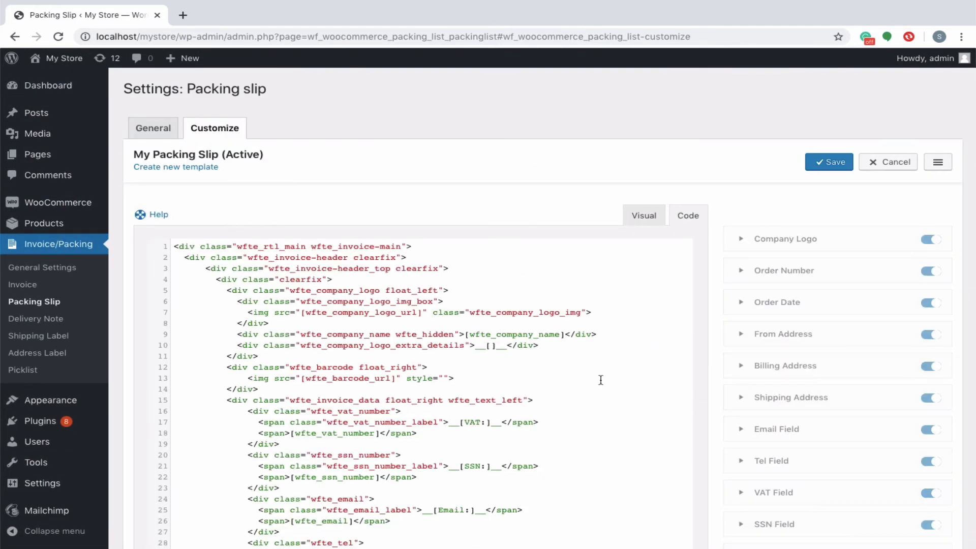
pyautogui.scroll(-5, 600, 380)
pyautogui.scroll(-3, 601, 380)
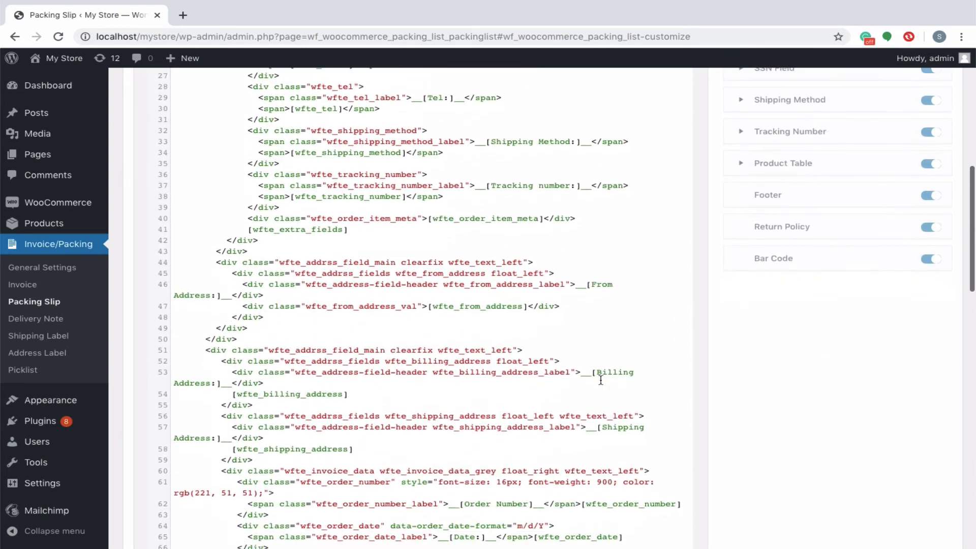
pyautogui.scroll(10, 601, 380)
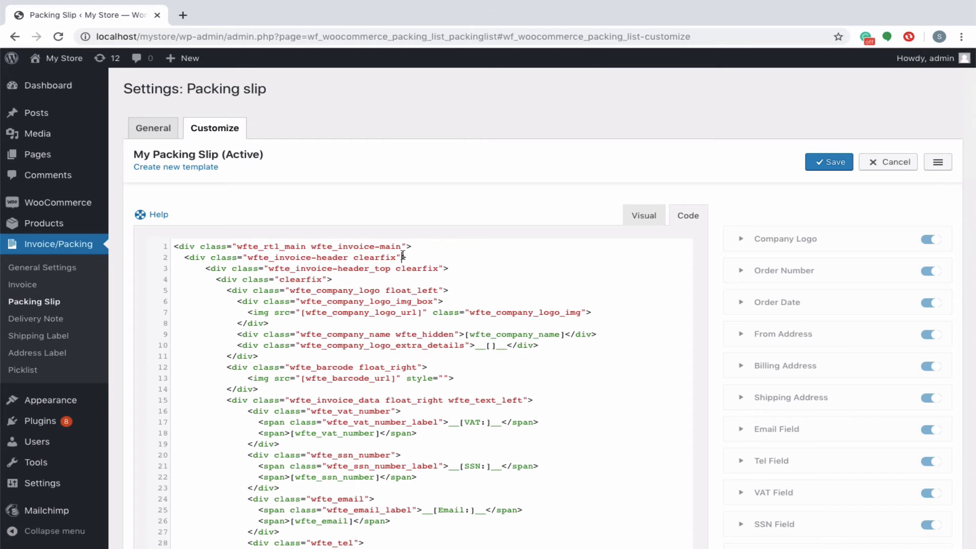
pyautogui.write('style="border:solid 1px #333"')
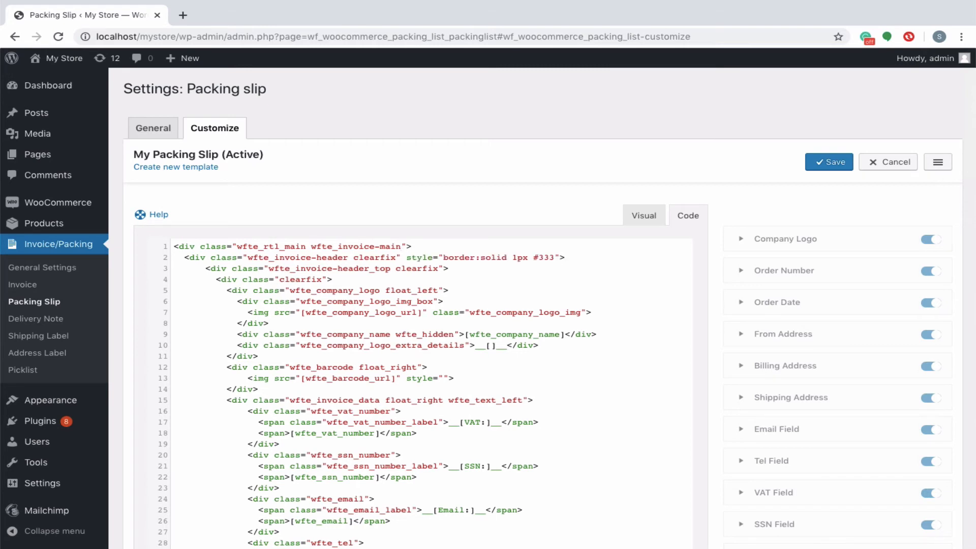
pyautogui.click(647, 216)
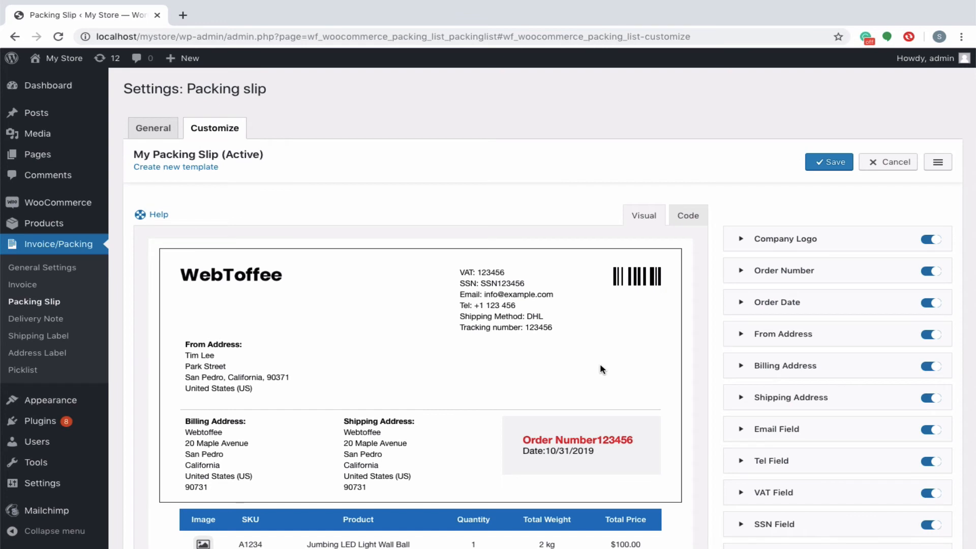
# Step: Copy the [wfte_invoice_number] placeholder from the template help's placeholder list and close the help
pyautogui.click(163, 220)
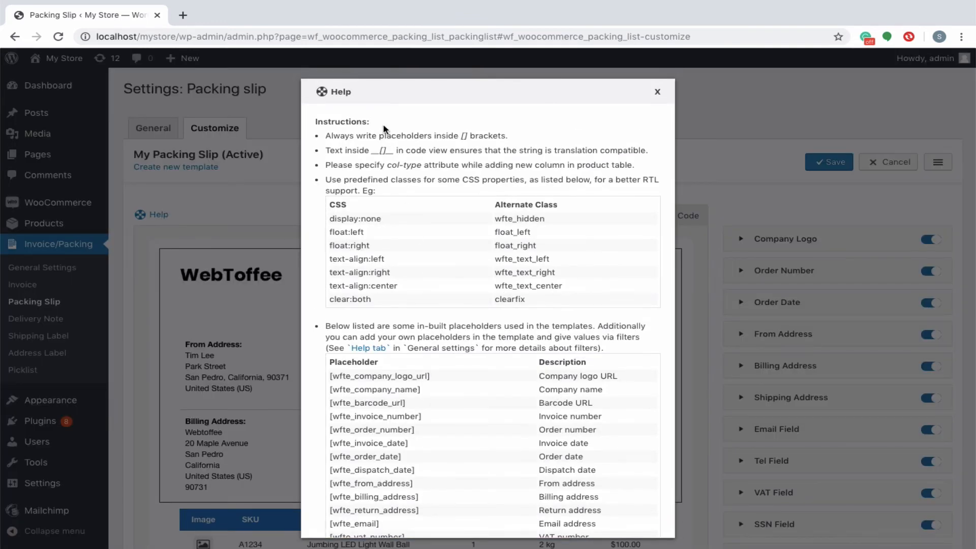
pyautogui.moveTo(355, 124); pyautogui.dragTo(305, 126)
pyautogui.scroll(-2, 556, 292)
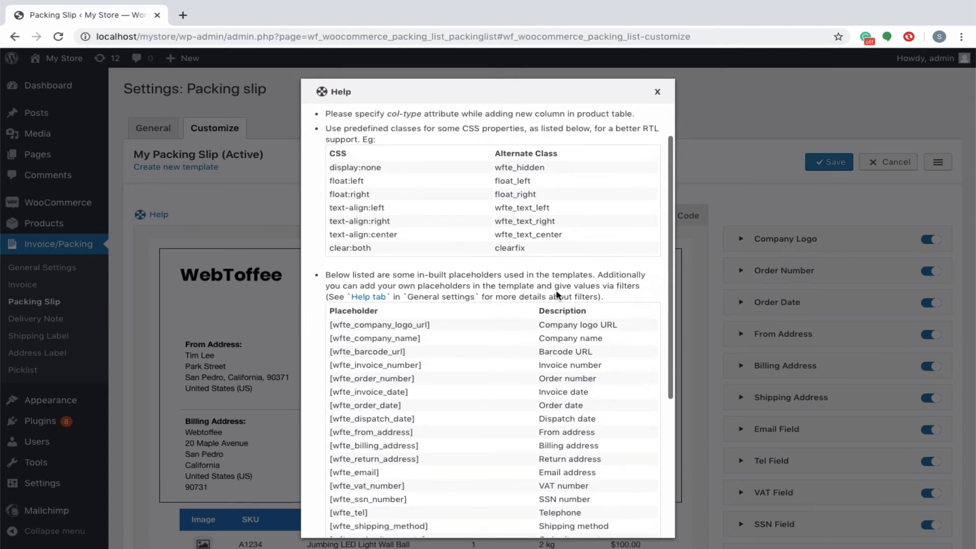
pyautogui.scroll(-2, 557, 291)
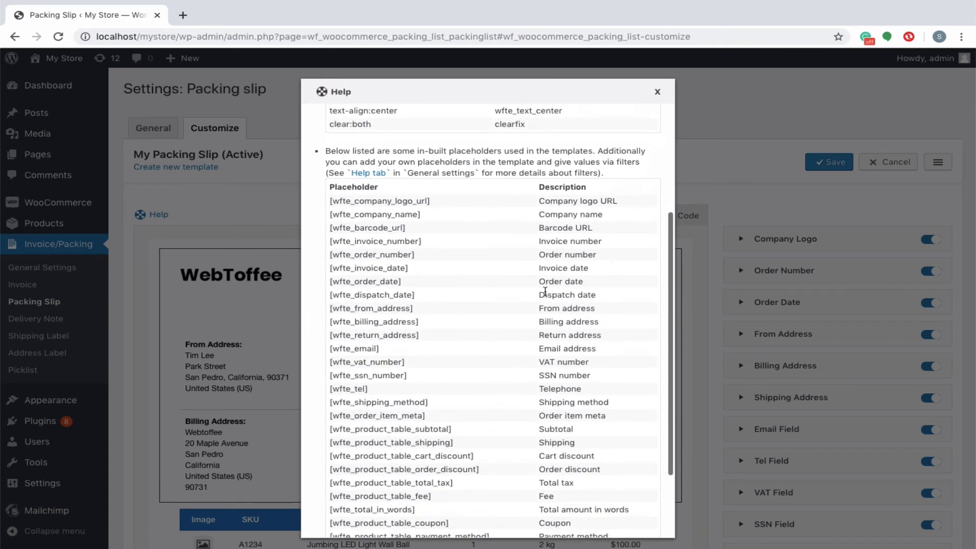
pyautogui.moveTo(424, 243); pyautogui.dragTo(329, 242)
pyautogui.hotkey('ctrl', 'c')
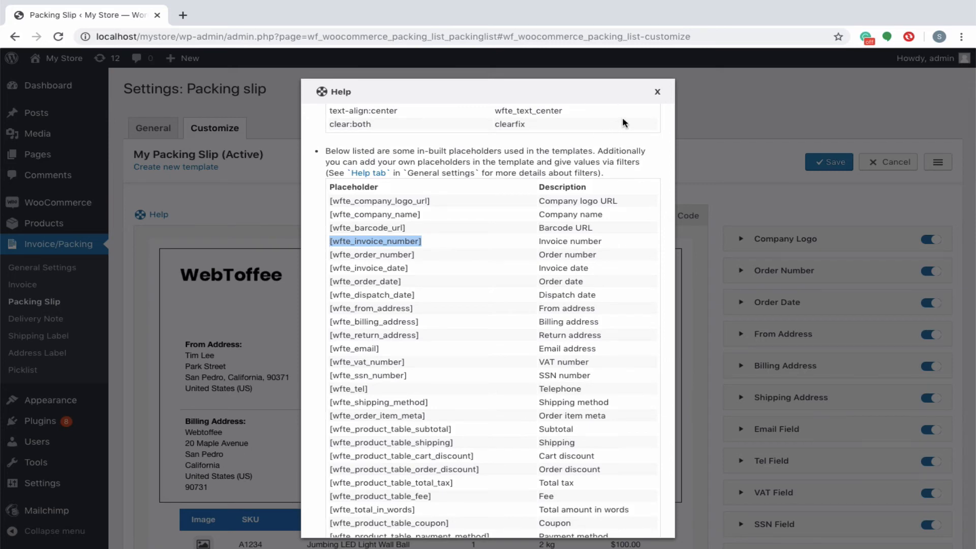
pyautogui.click(657, 93)
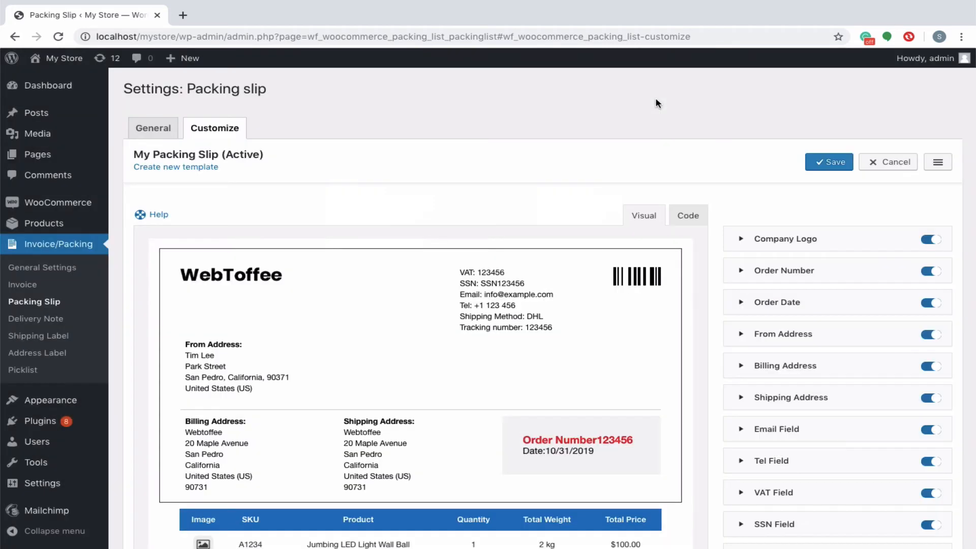
# Step: Insert the [wfte_invoice_number] placeholder on a new line below the company logo image box in the template code and return to the visual view
pyautogui.click(687, 215)
pyautogui.scroll(-2, 436, 356)
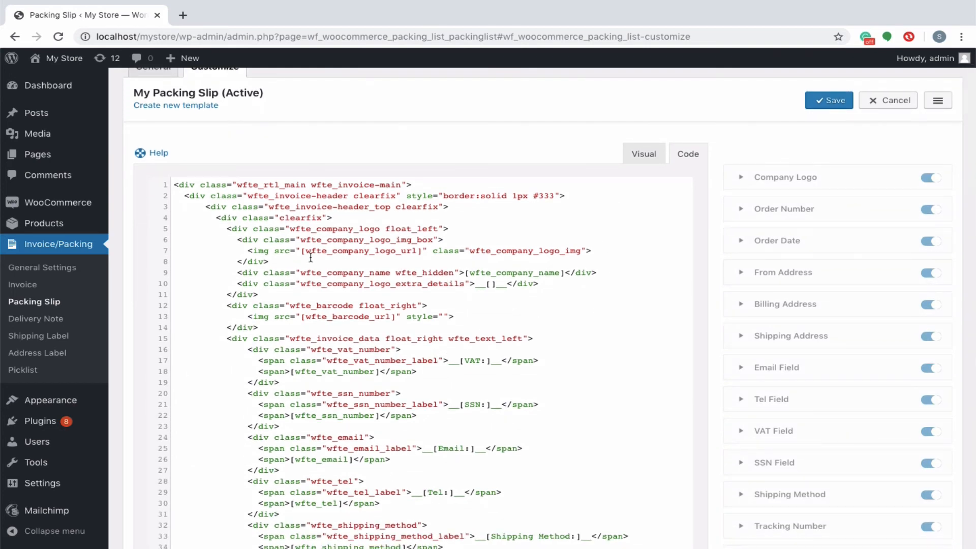
pyautogui.press('Return')
pyautogui.hotkey('ctrl', 'v')
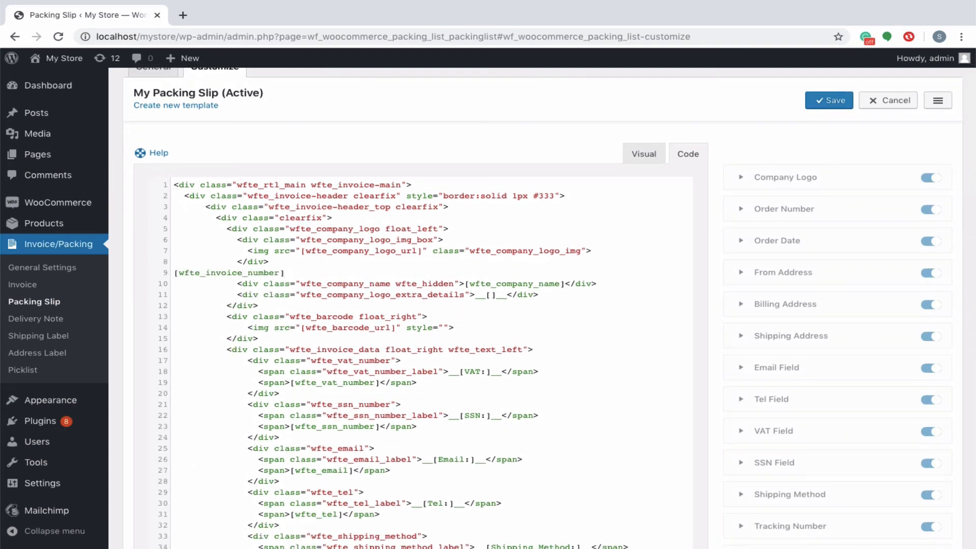
pyautogui.click(638, 152)
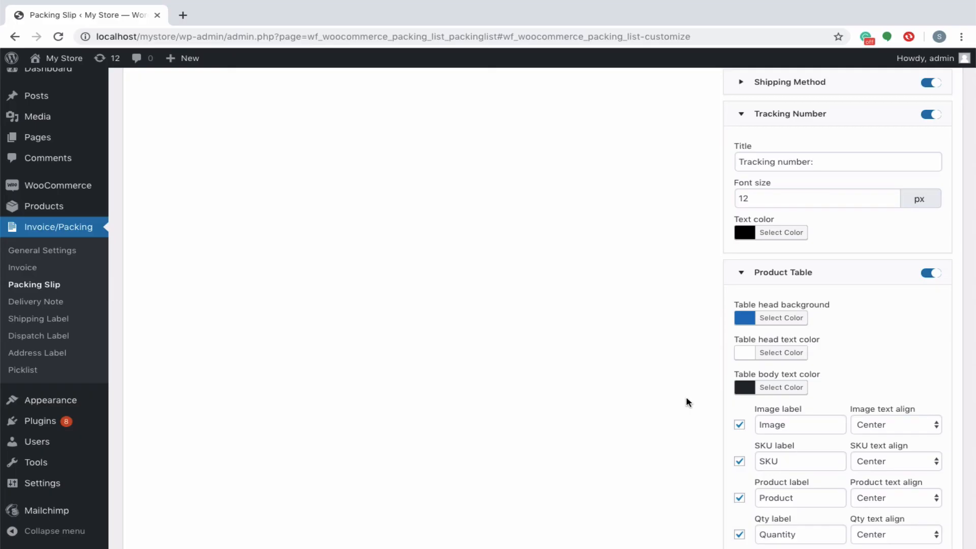
# Step: Save the customized packing slip layout as a template named My Packing Slip
pyautogui.scroll(15, 686, 399)
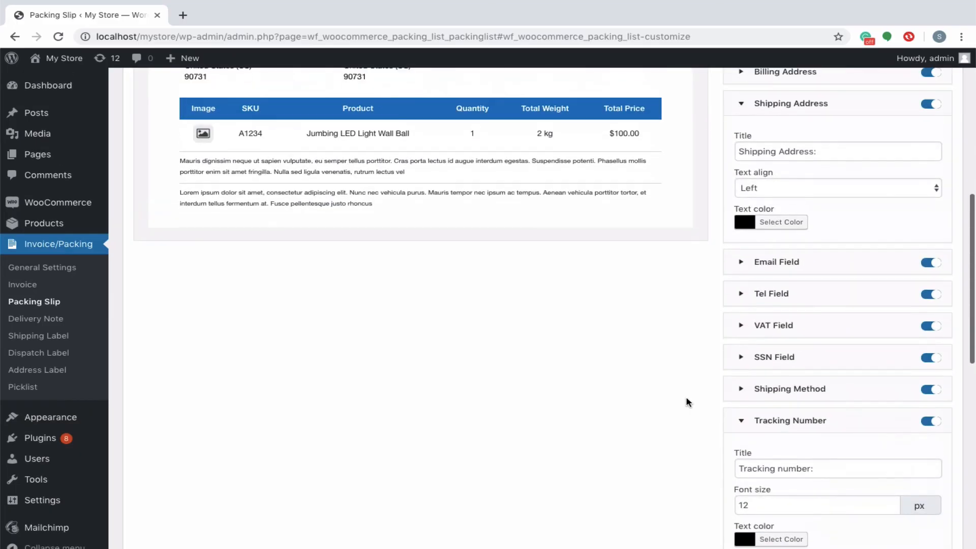
pyautogui.click(823, 163)
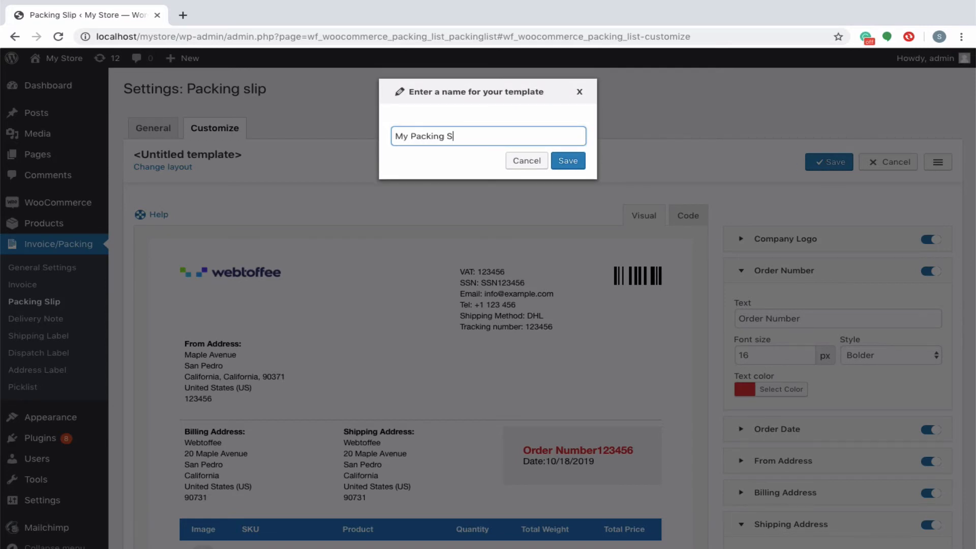
pyautogui.click(577, 162)
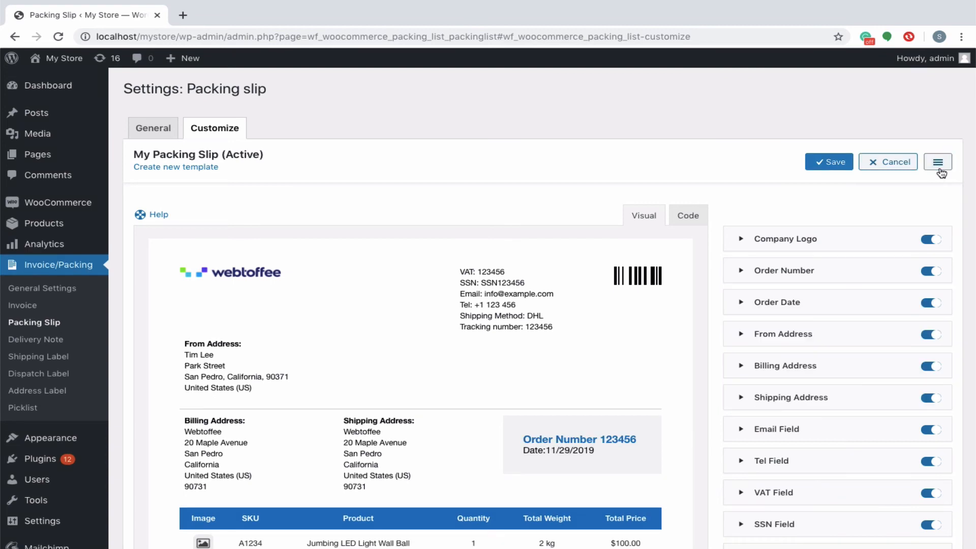
# Step: Open Sample Template for editing from the saved packing slip templates and review its layout
pyautogui.click(938, 161)
pyautogui.click(865, 221)
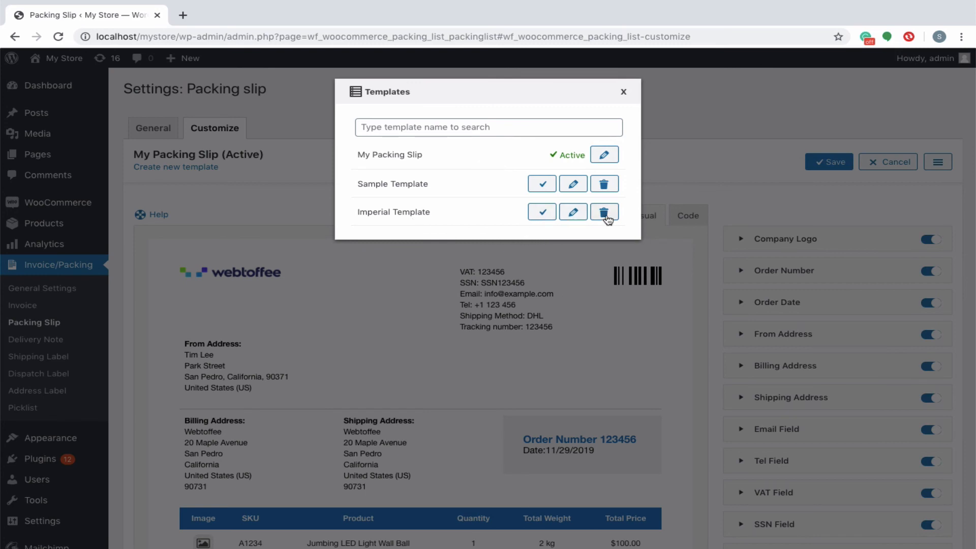
pyautogui.click(574, 184)
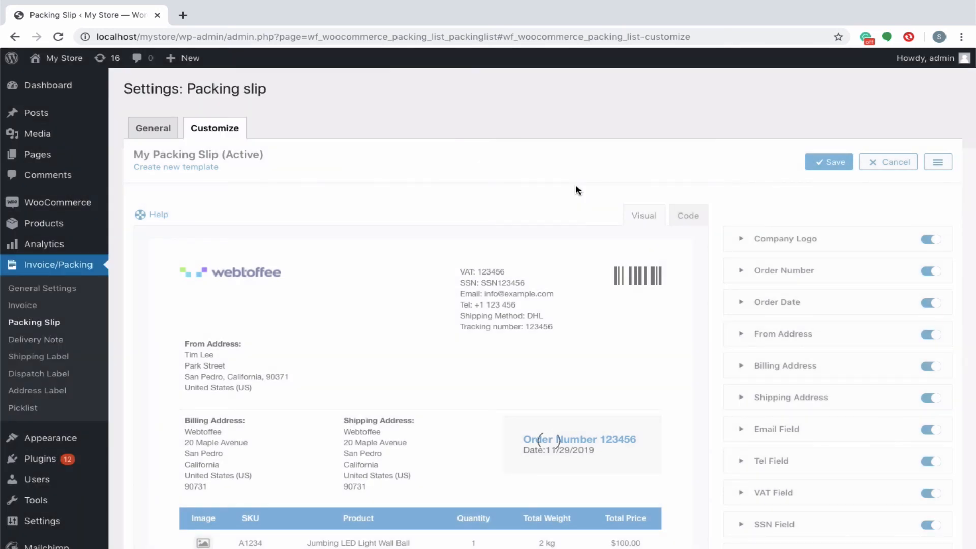
pyautogui.scroll(-2, 561, 279)
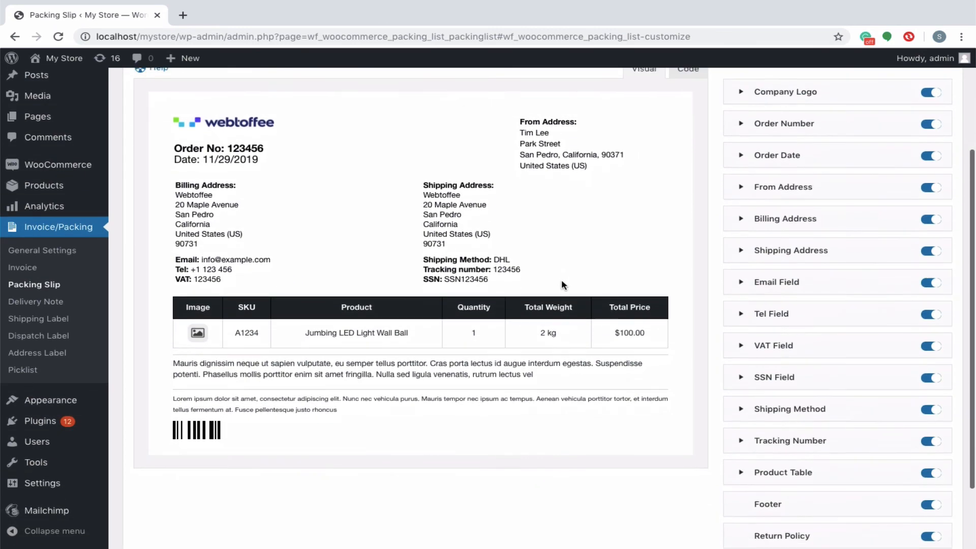
pyautogui.scroll(2, 561, 279)
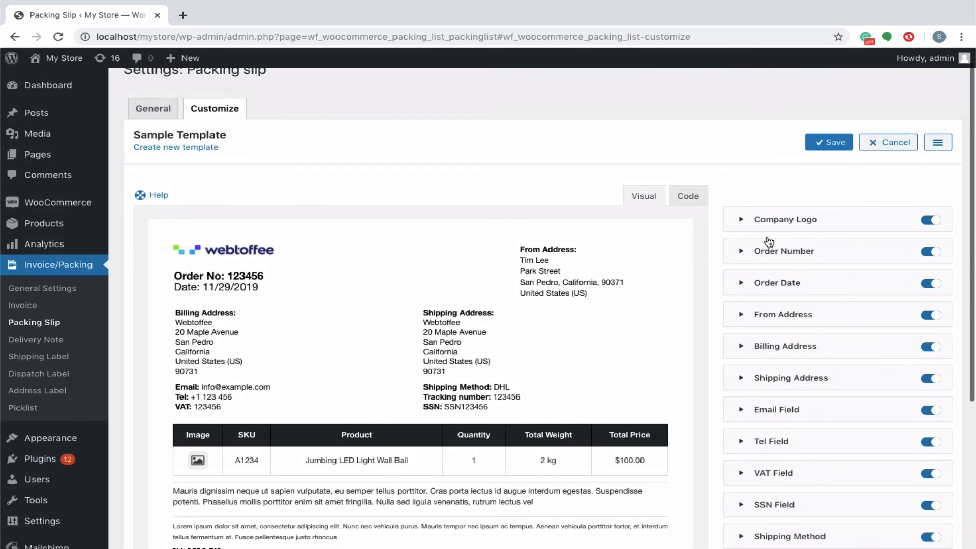
# Step: Save Sample Template and activate it as the packing slip template
pyautogui.click(837, 144)
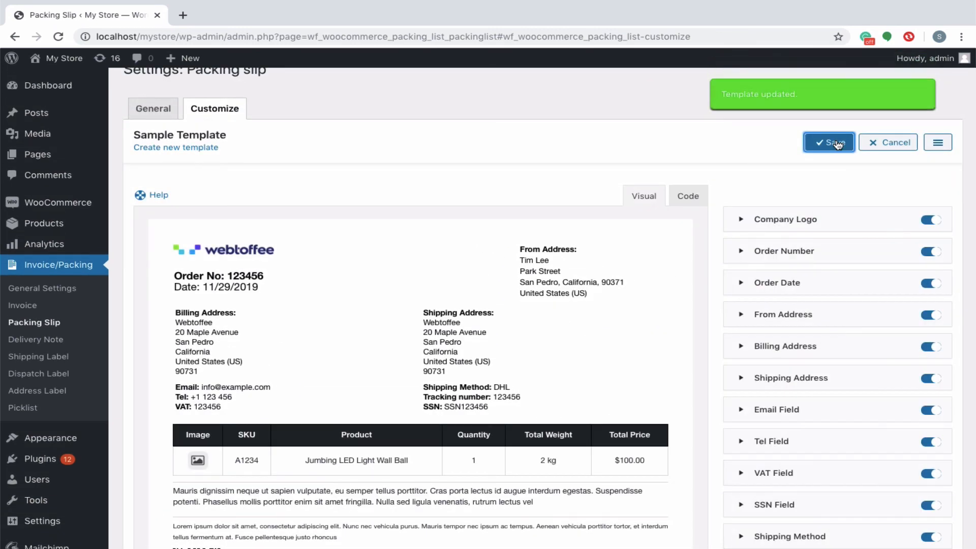
pyautogui.click(937, 145)
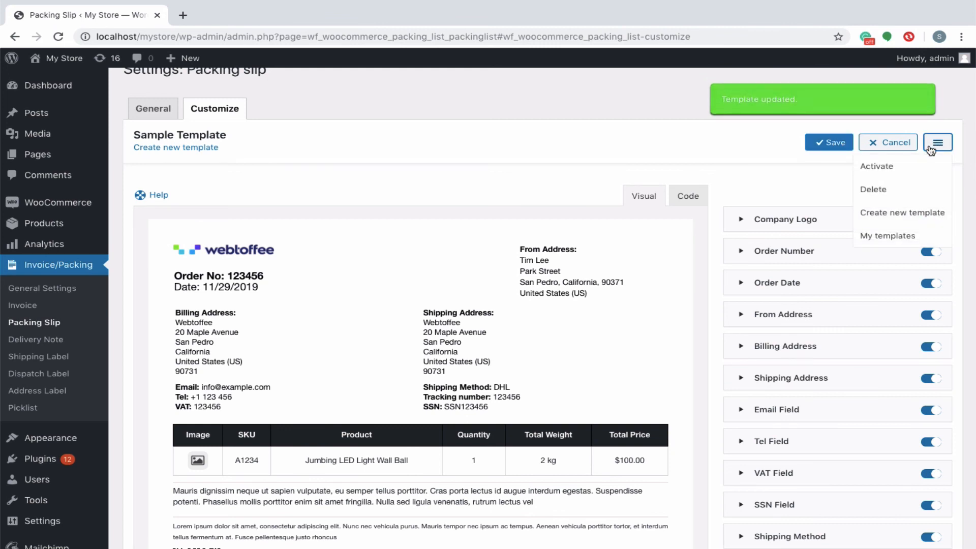
pyautogui.click(881, 166)
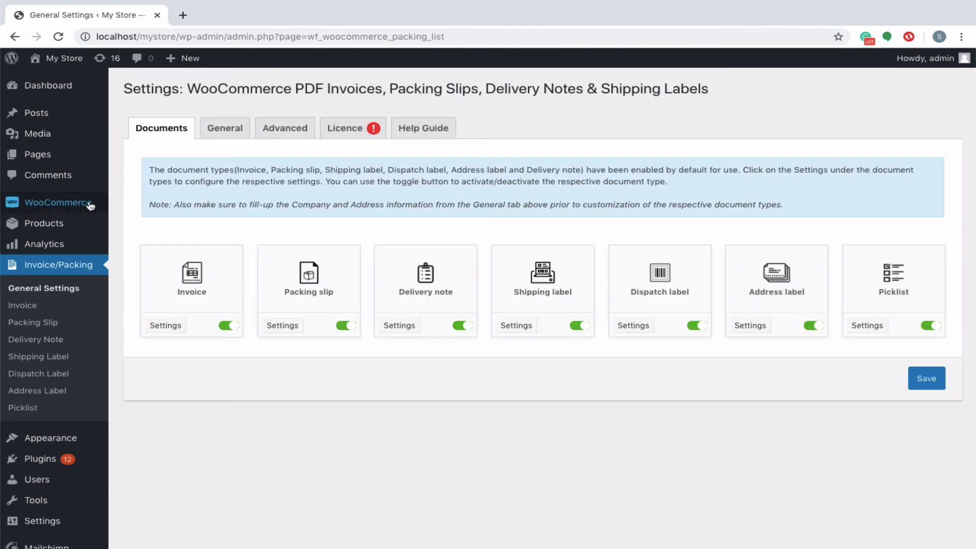
# Step: Open the WooCommerce orders list in a new tab and print the packing slip of the Nov 27, 2019 order
pyautogui.moveTo(93, 204)
pyautogui.middleClick(125, 221)
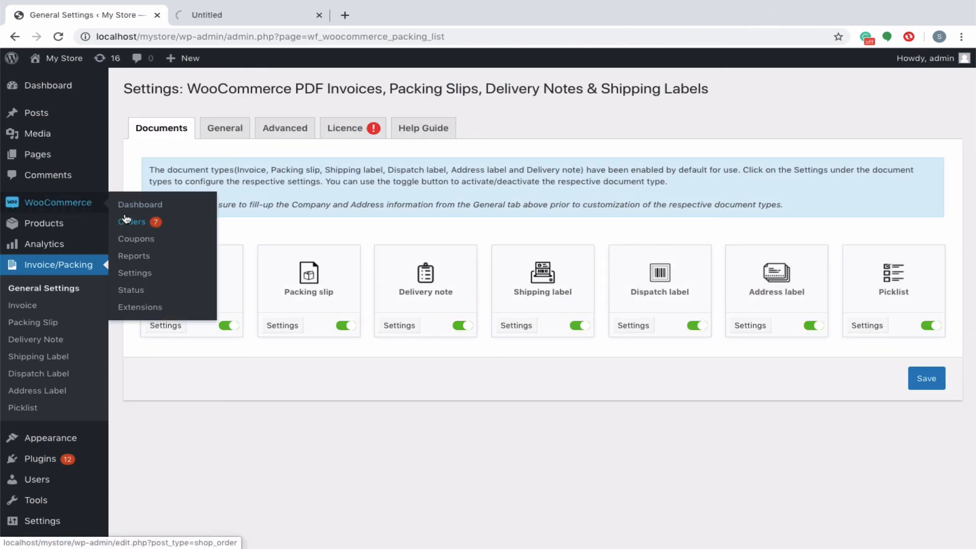
pyautogui.click(266, 17)
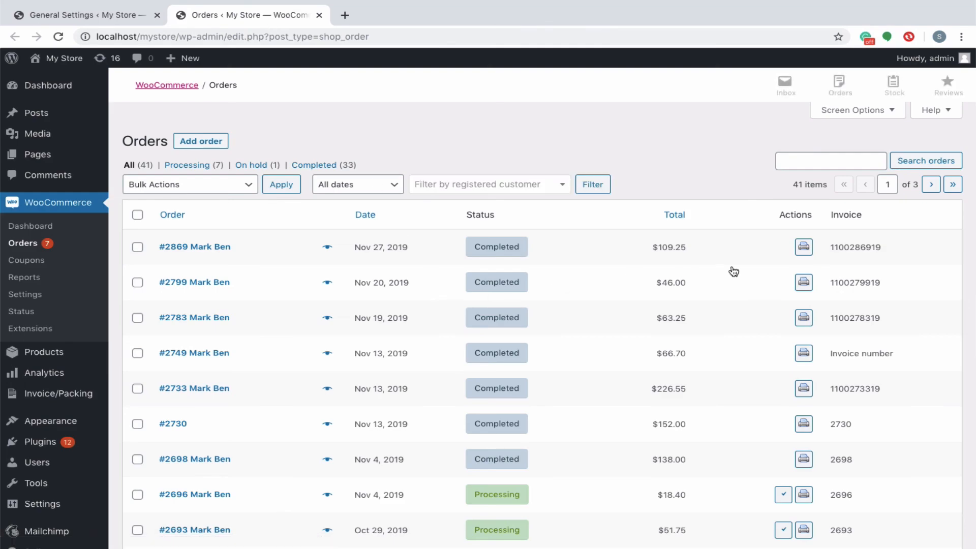
pyautogui.moveTo(804, 246)
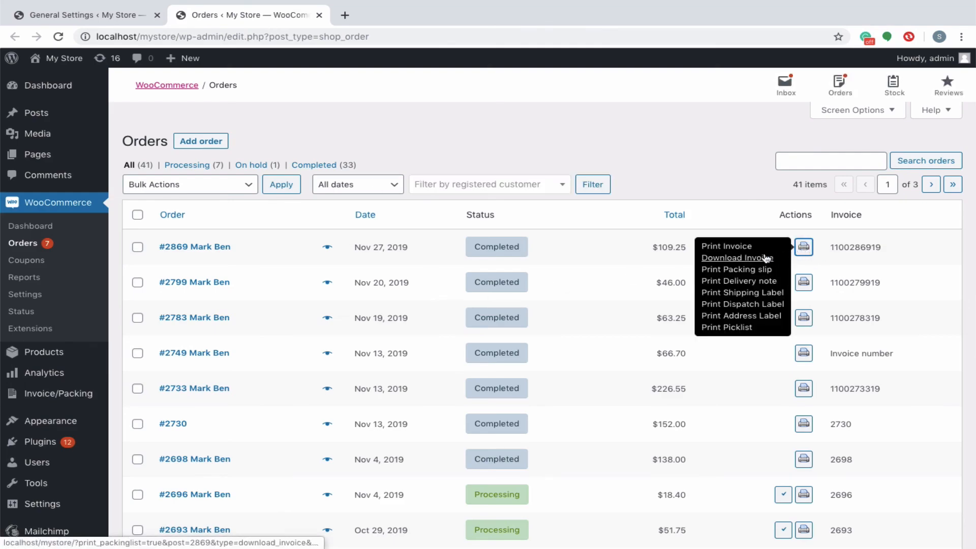
pyautogui.click(738, 270)
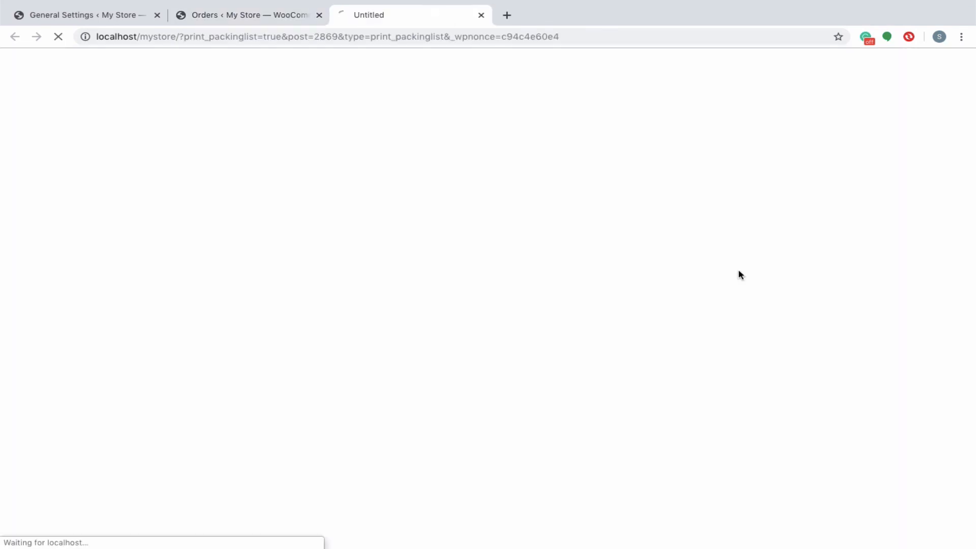